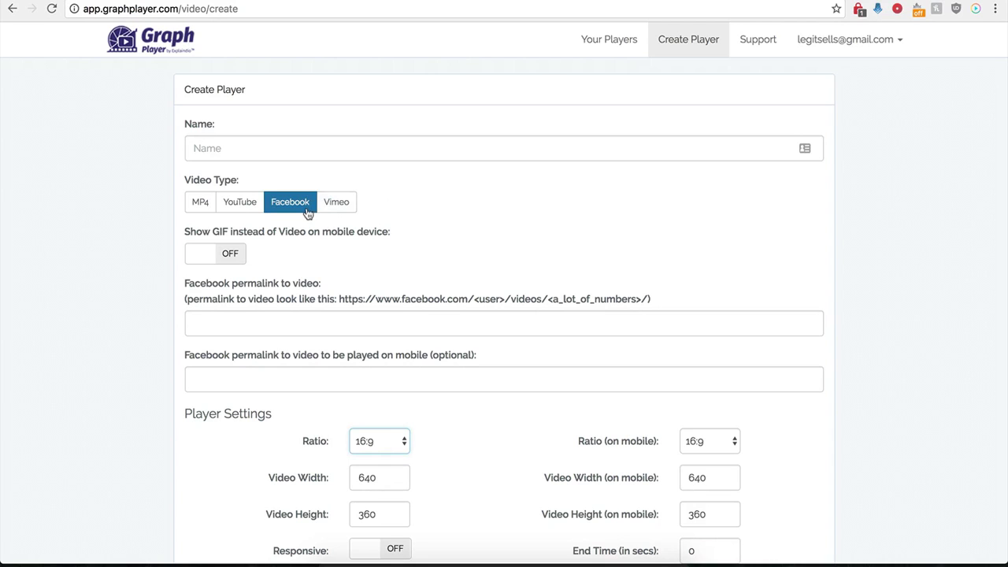
Name the new player "Demo Name" and select Facebook as its video type
scroll(177, 339, down, 1)
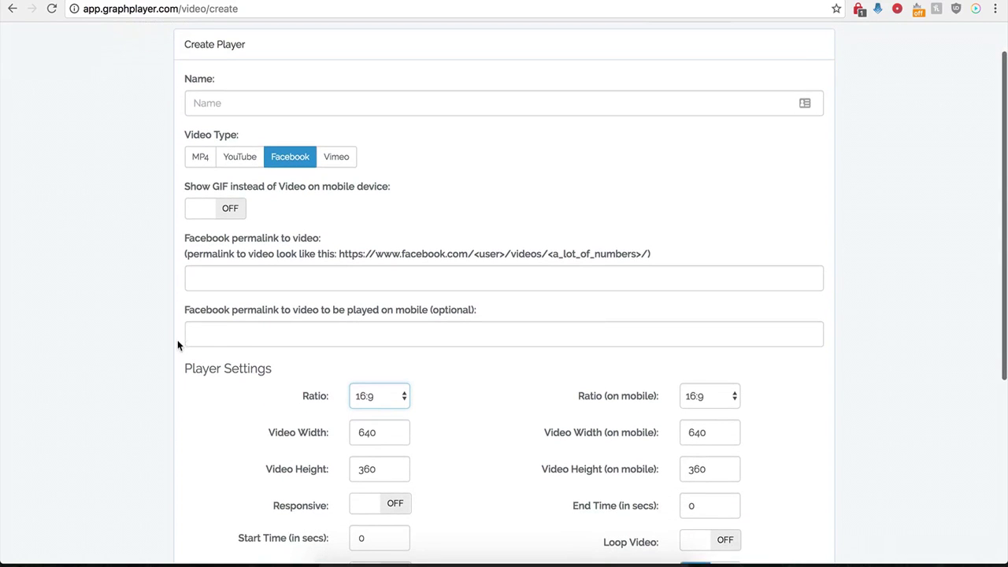
click(273, 102)
text(Demo Name)
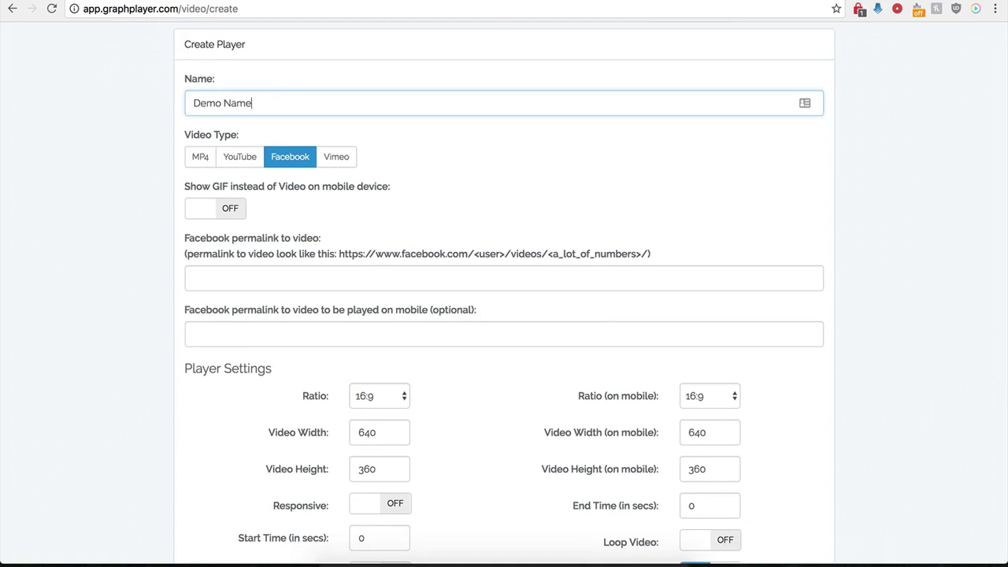
click(273, 170)
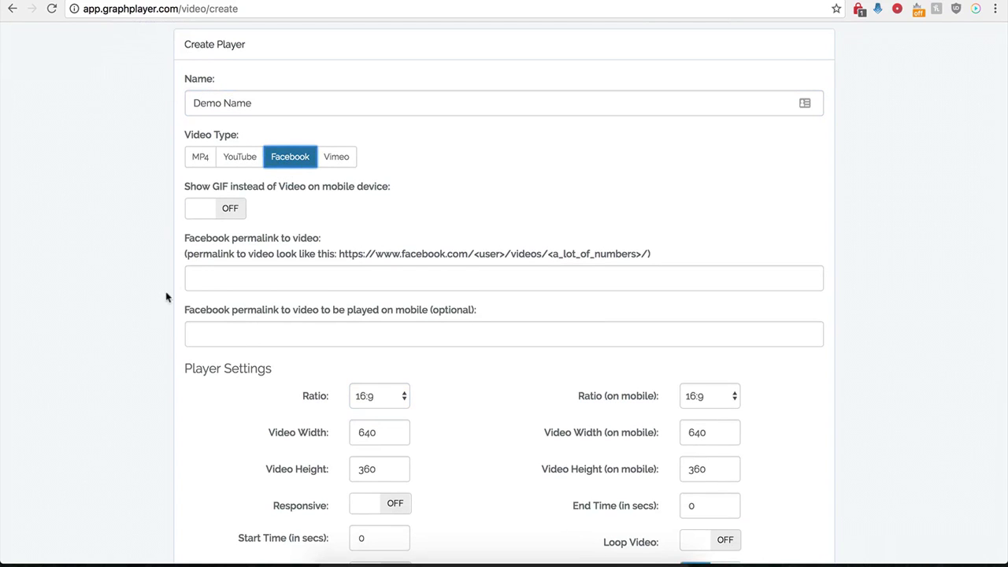
Copy the URL of the INSIDER dessert "Creative Cakes" Facebook video and paste it as the player's Facebook permalink
scroll(181, 276, down, 1)
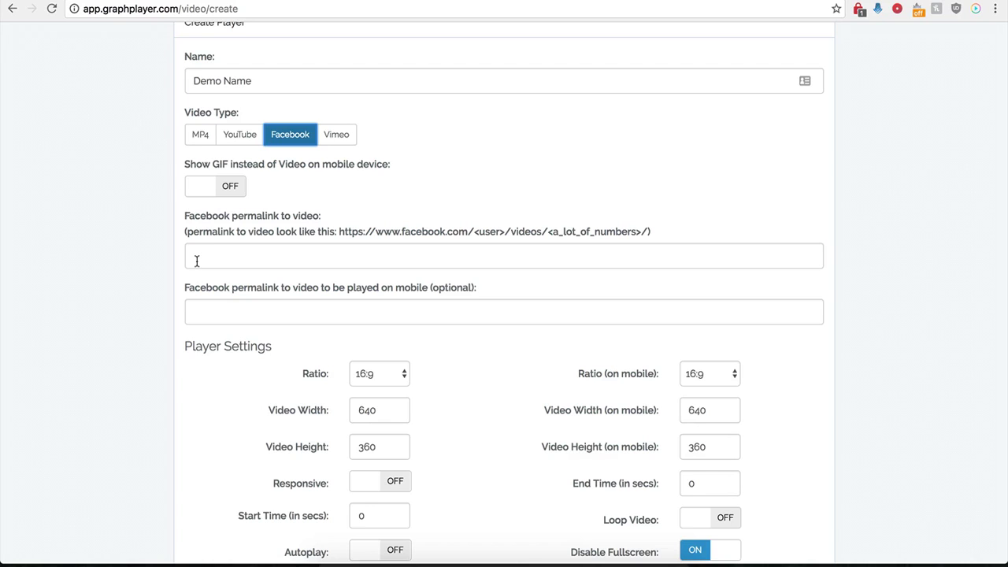
click(220, 255)
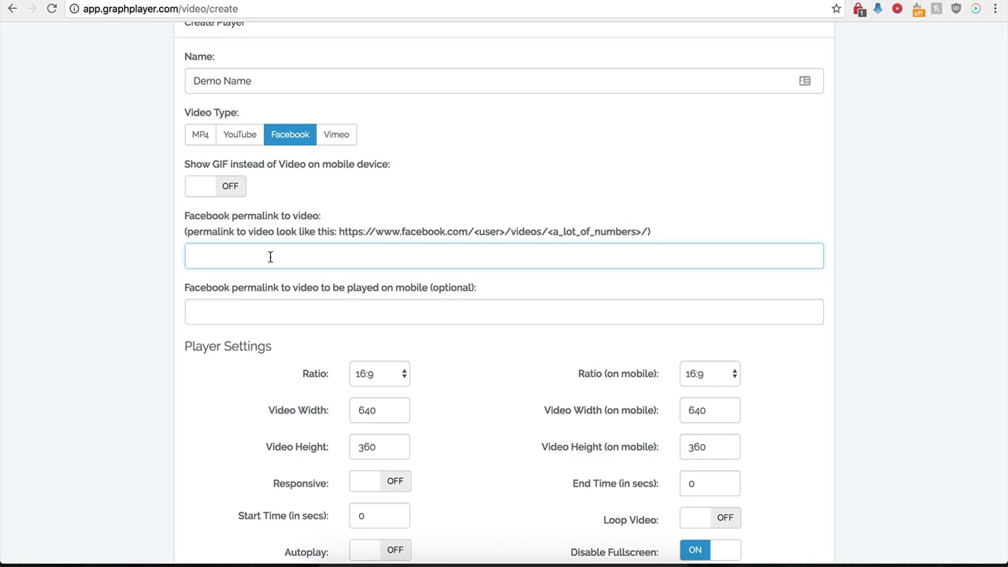
key(ctrl+Tab)
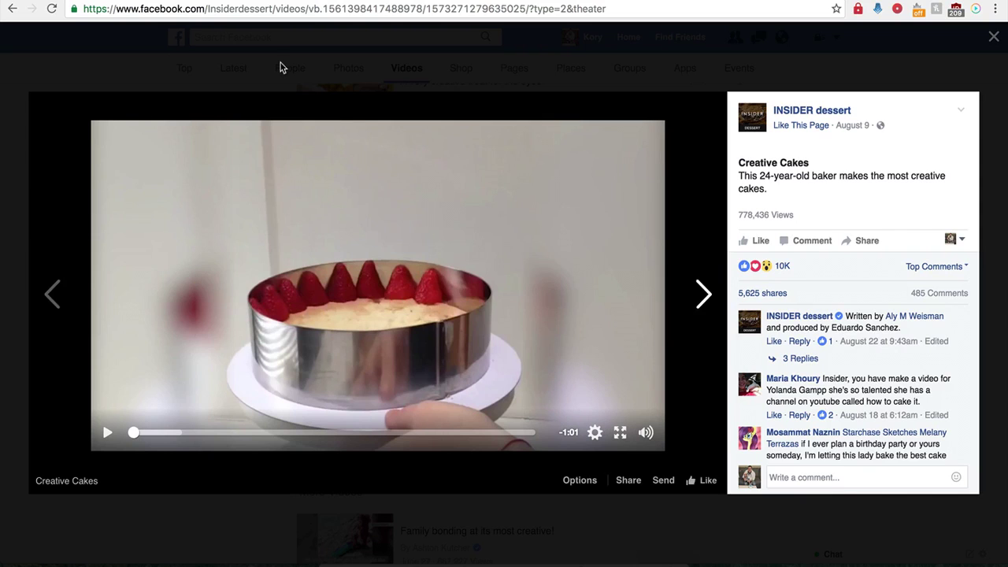
click(296, 11)
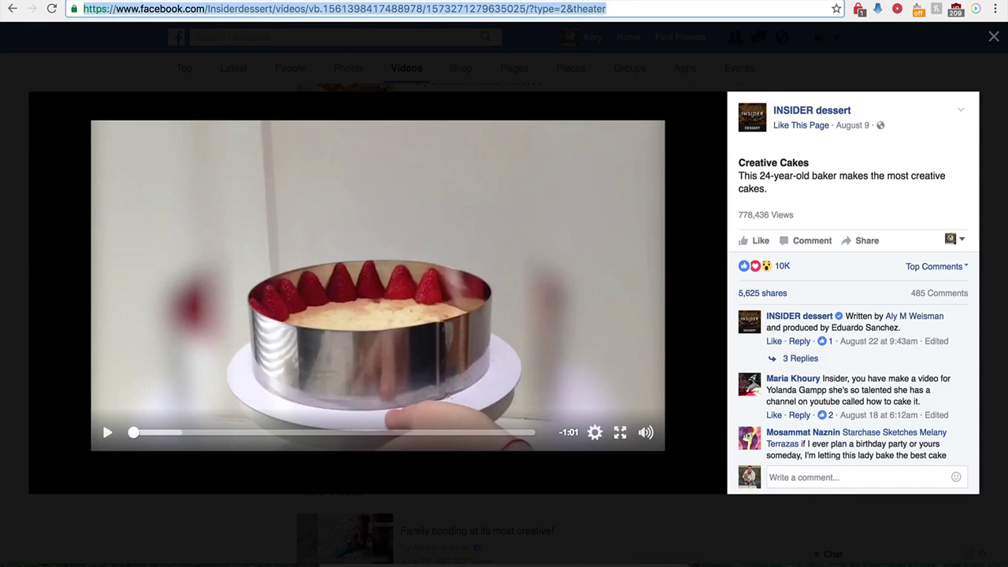
key(super+c)
key(ctrl+Tab)
key(super+v)
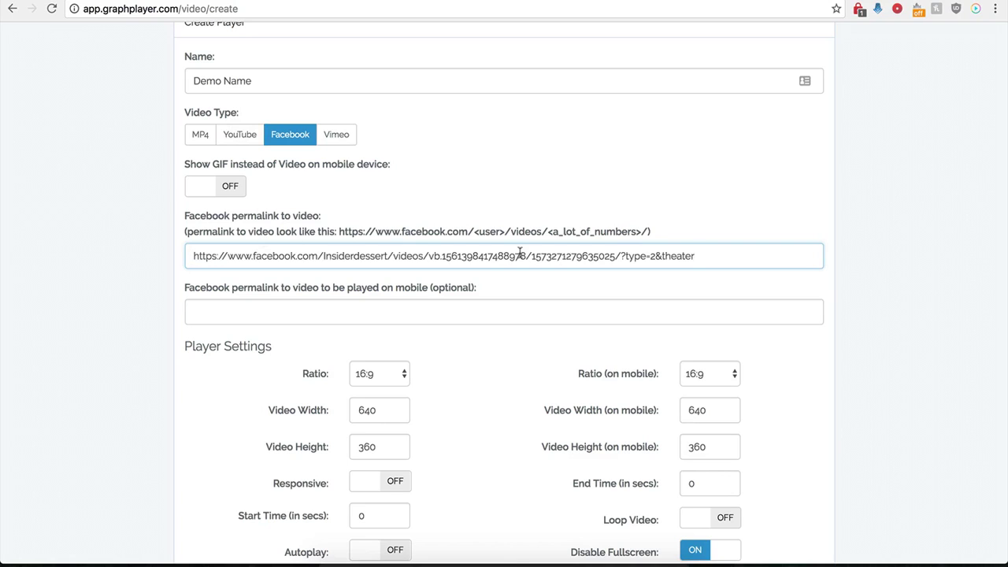
Remove the trailing "?type=2&theater" from the pasted Facebook permalink
drag(711, 256, 625, 256)
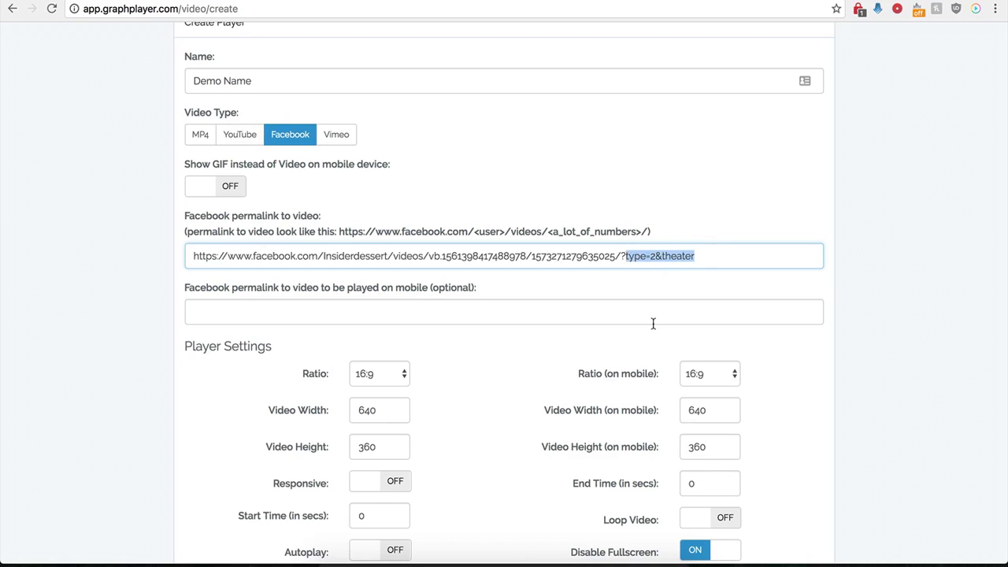
key(BackSpace)
key(BackSpace)
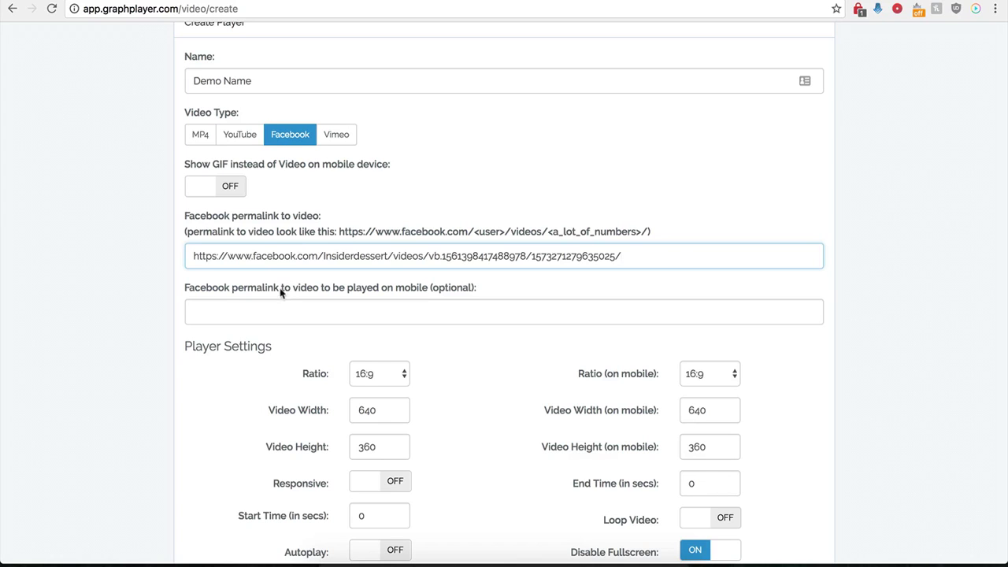
click(251, 317)
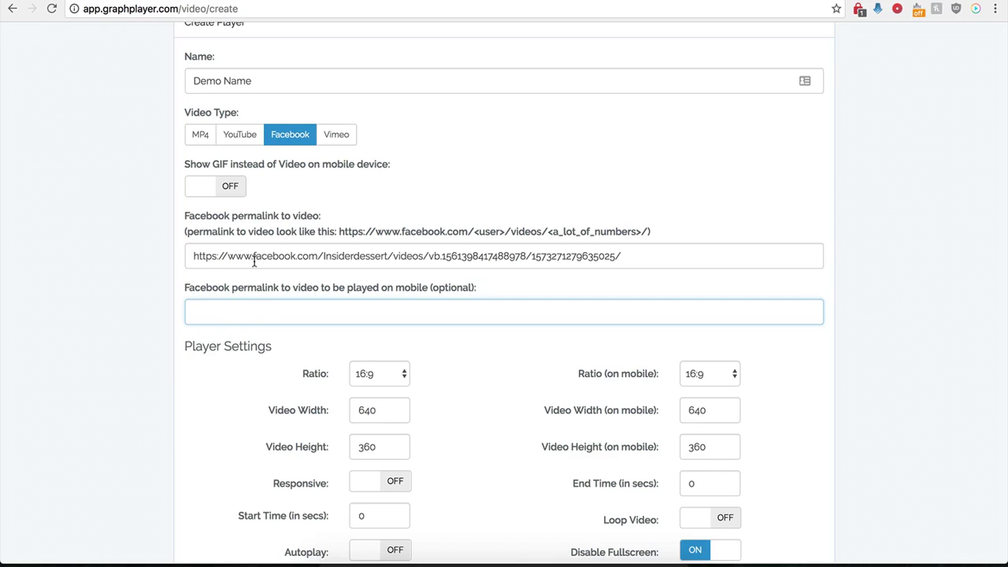
mouse_move(284, 256)
mouse_down()
mouse_move(434, 255)
mouse_move(281, 260)
mouse_up()
click(217, 255)
drag(217, 256, 446, 254)
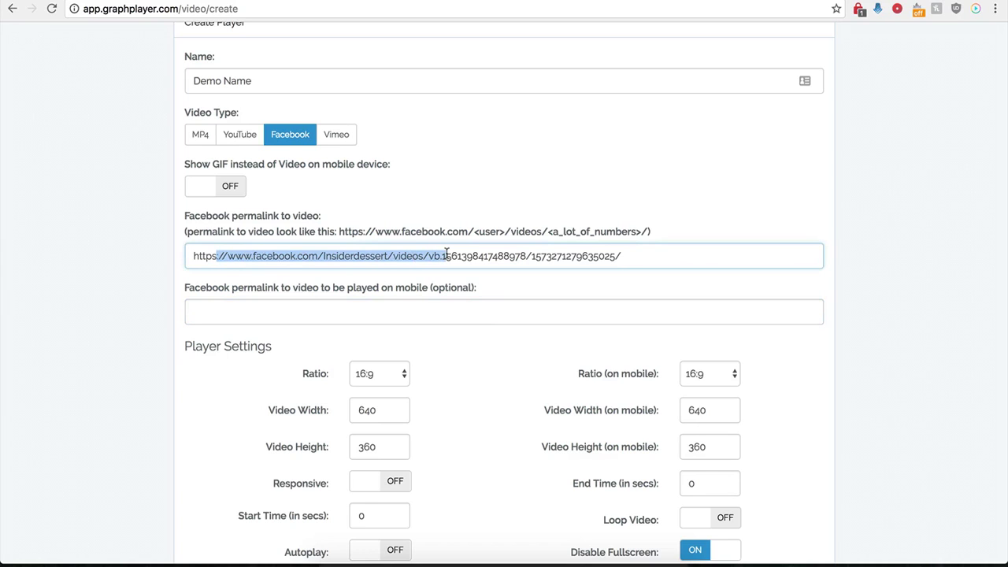
click(323, 313)
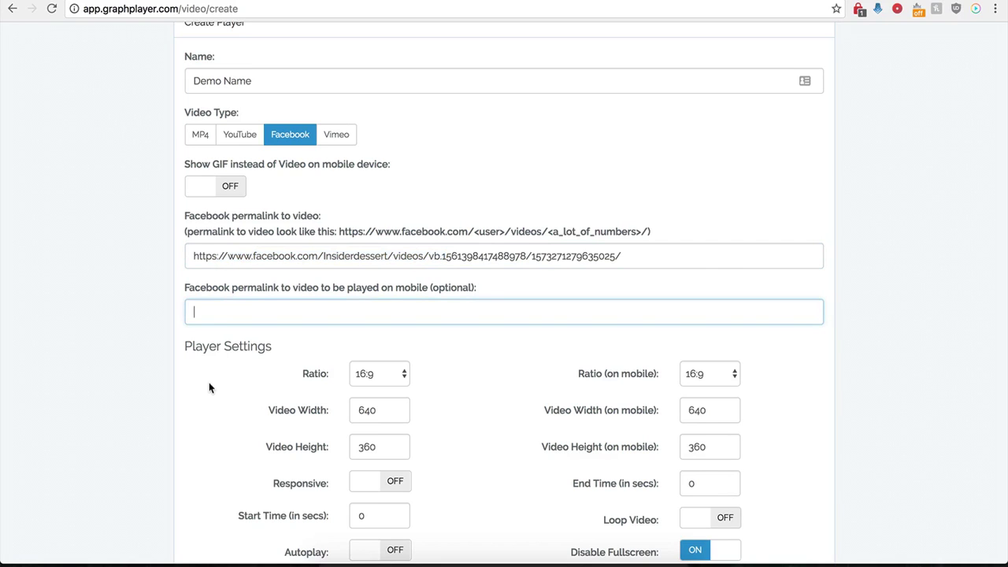
Check the ratio choices offered for the regular and mobile player sizes
scroll(209, 383, down, 3)
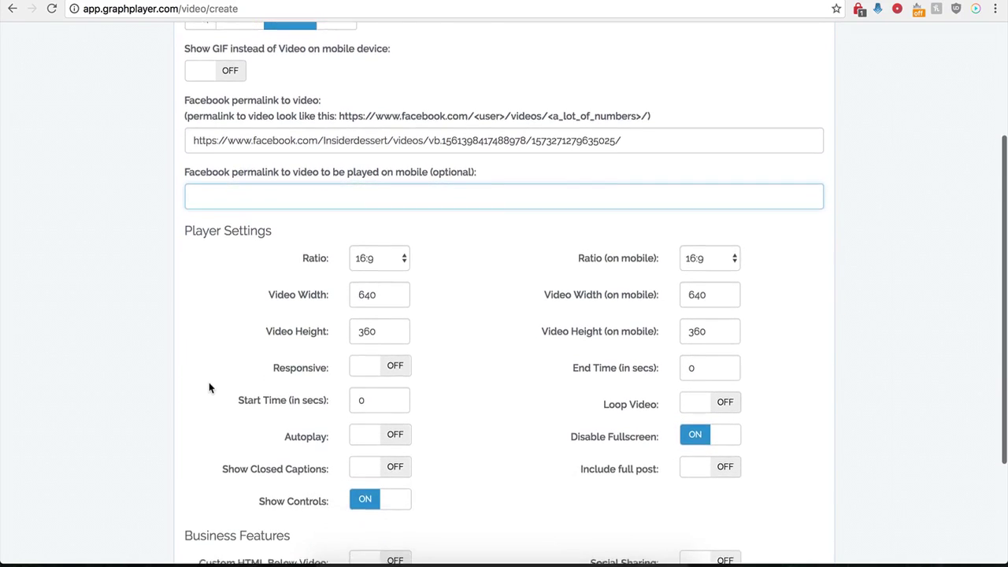
scroll(209, 384, down, 2)
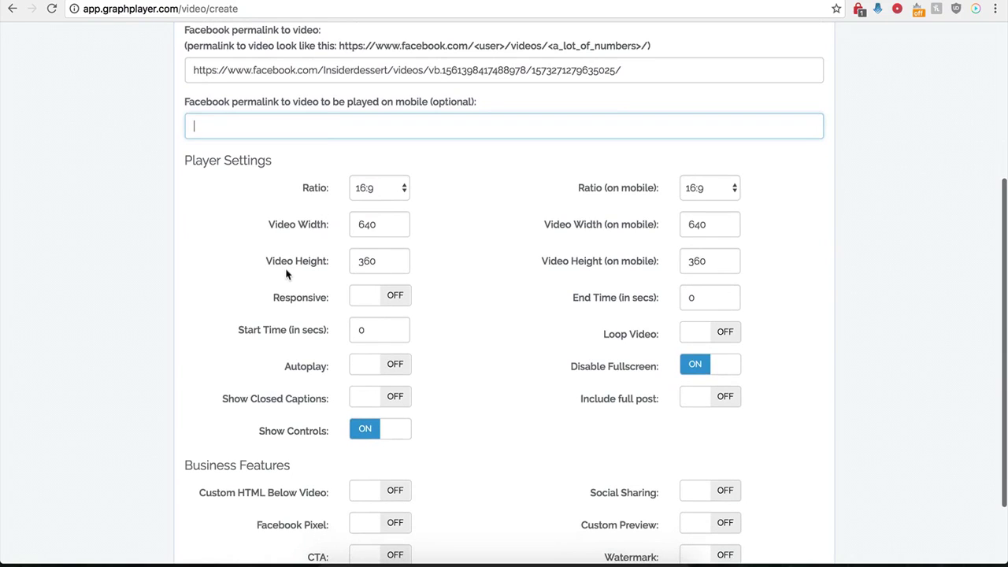
click(397, 190)
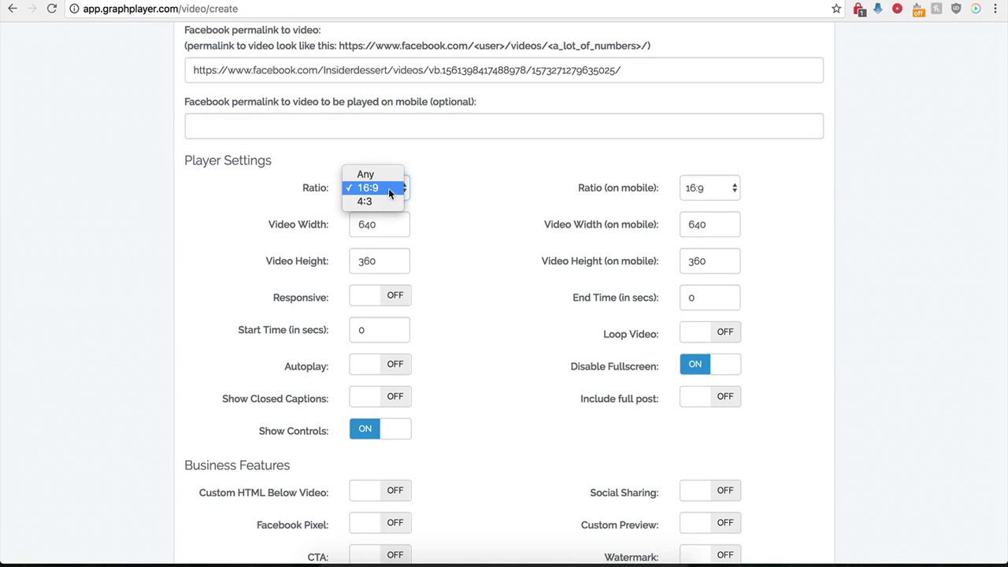
click(376, 191)
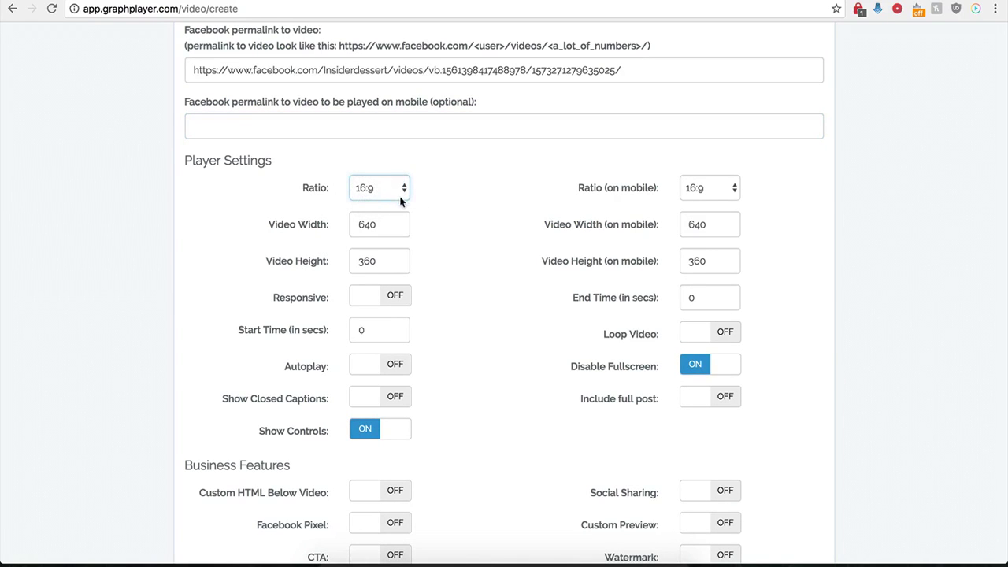
click(717, 194)
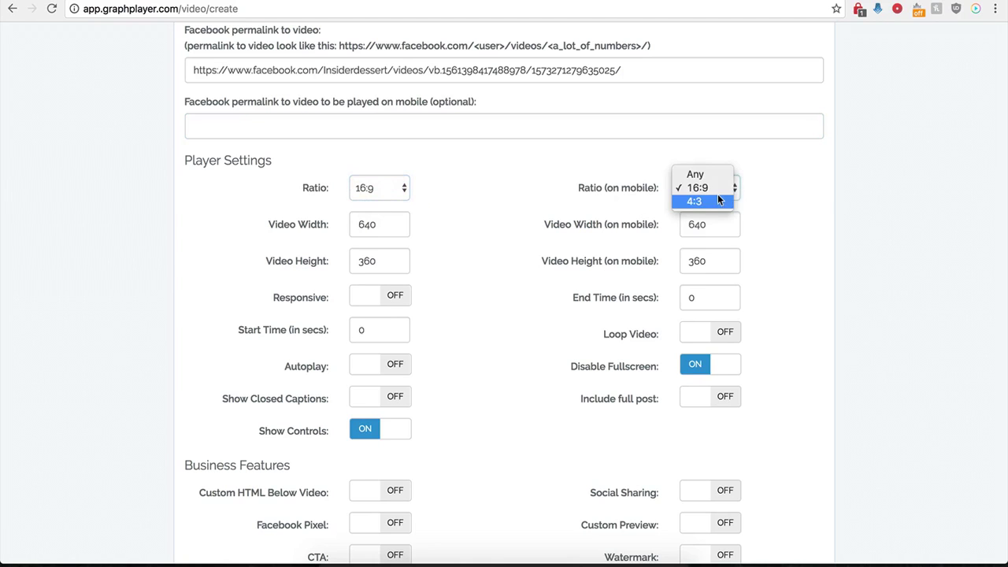
click(570, 182)
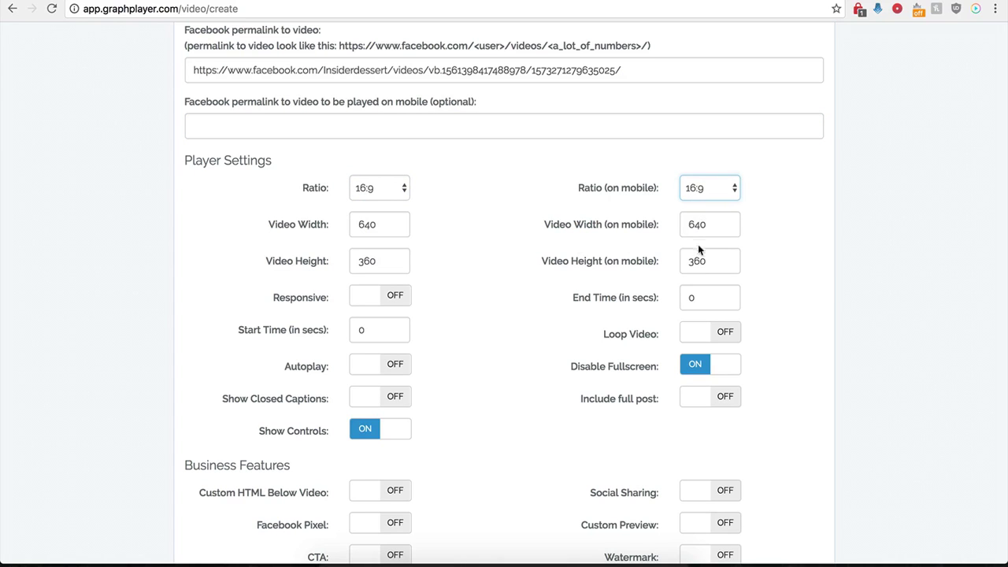
Try the Responsive option in the player settings and switch it back off
click(389, 297)
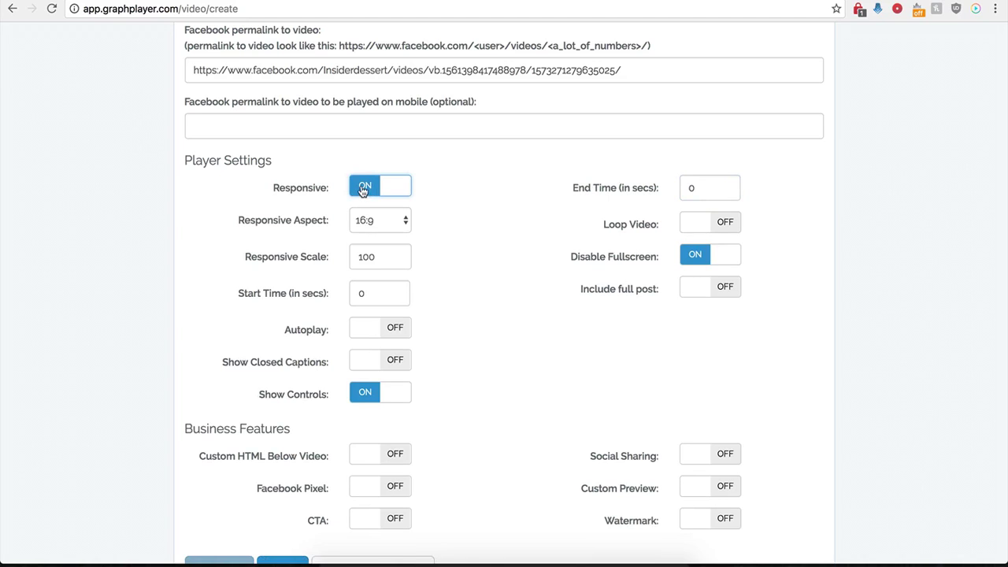
click(360, 185)
click(386, 292)
click(366, 197)
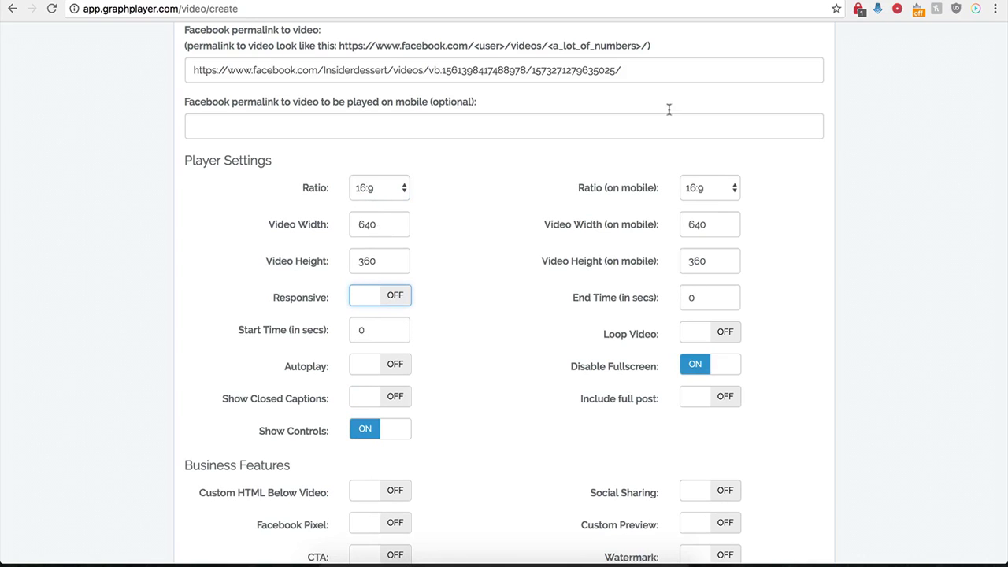
key(ctrl+Tab)
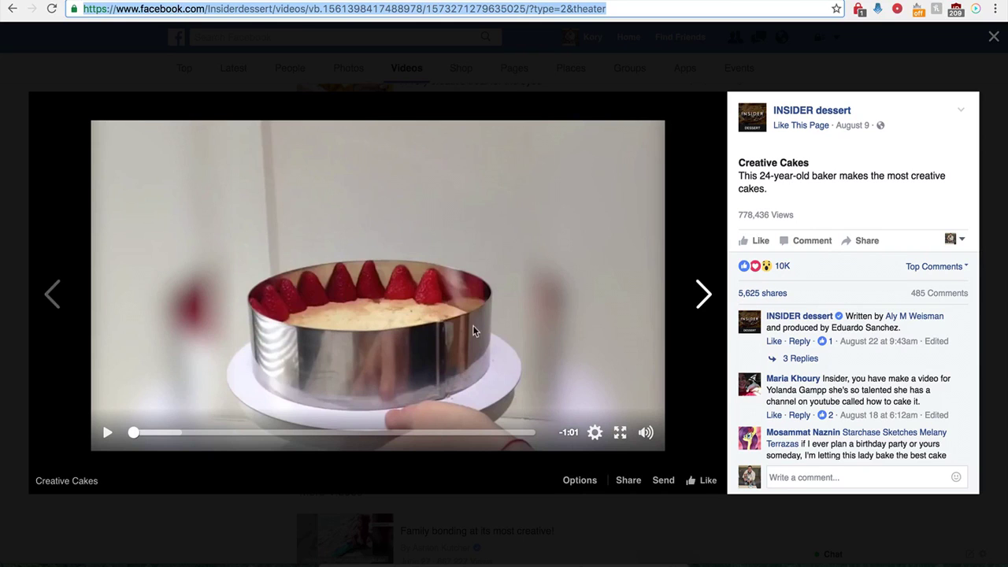
key(ctrl+Tab)
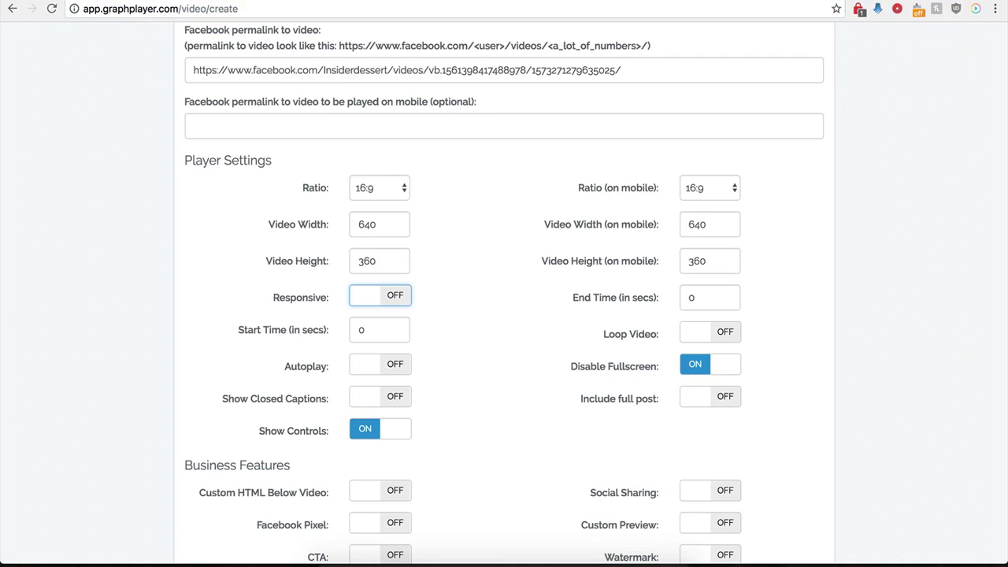
Set the video's start time to 1 second and its end time to 30 seconds
double_click(361, 330)
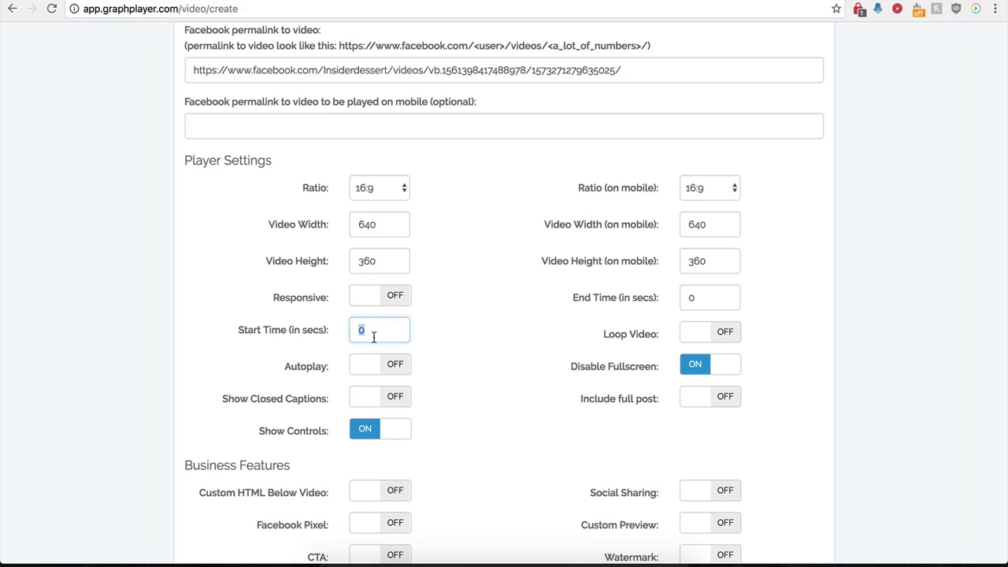
text(1)
drag(713, 297, 682, 297)
text(30)
click(497, 323)
scroll(521, 347, up, 1)
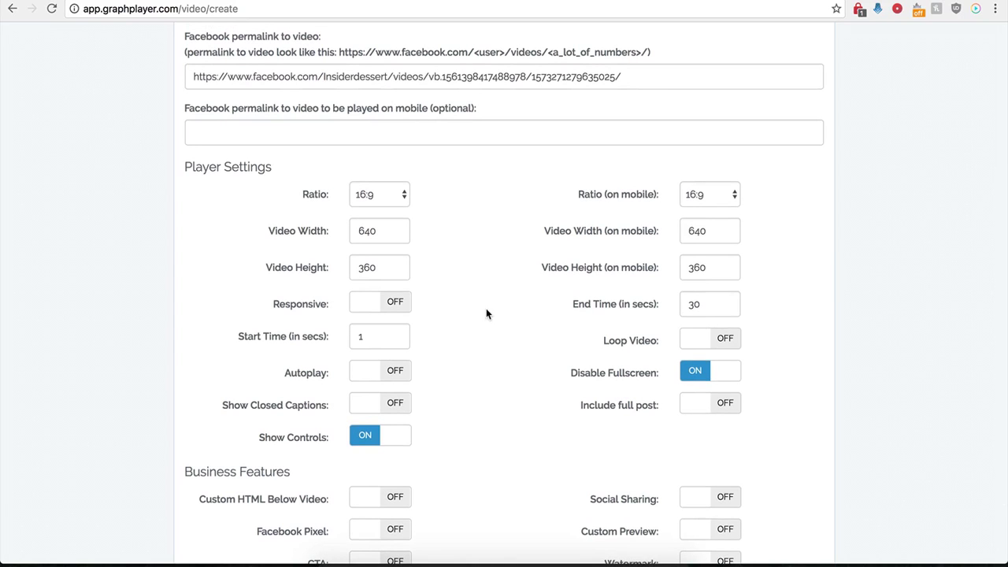
Try including the full Facebook post in the player and turn that option back off
click(717, 409)
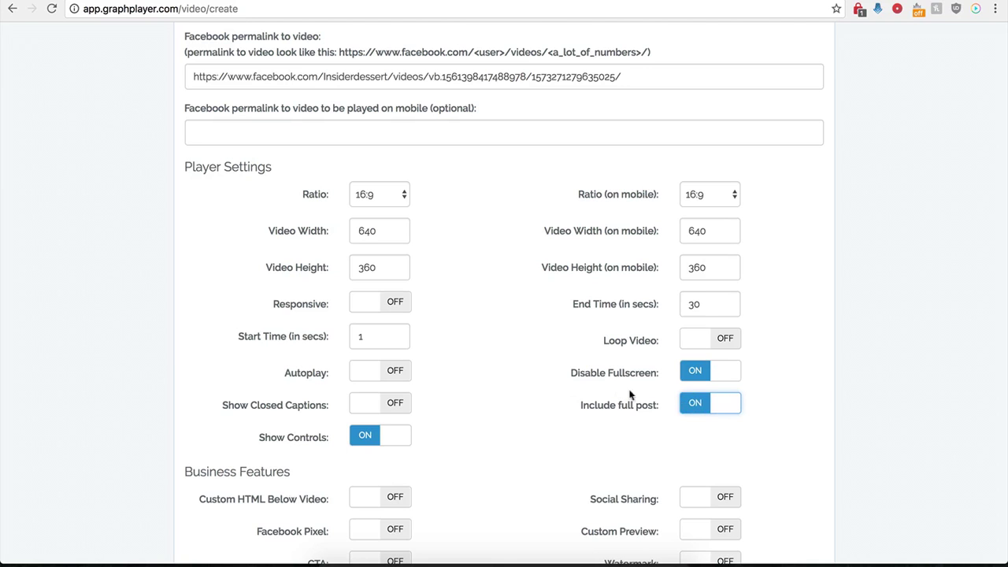
click(692, 411)
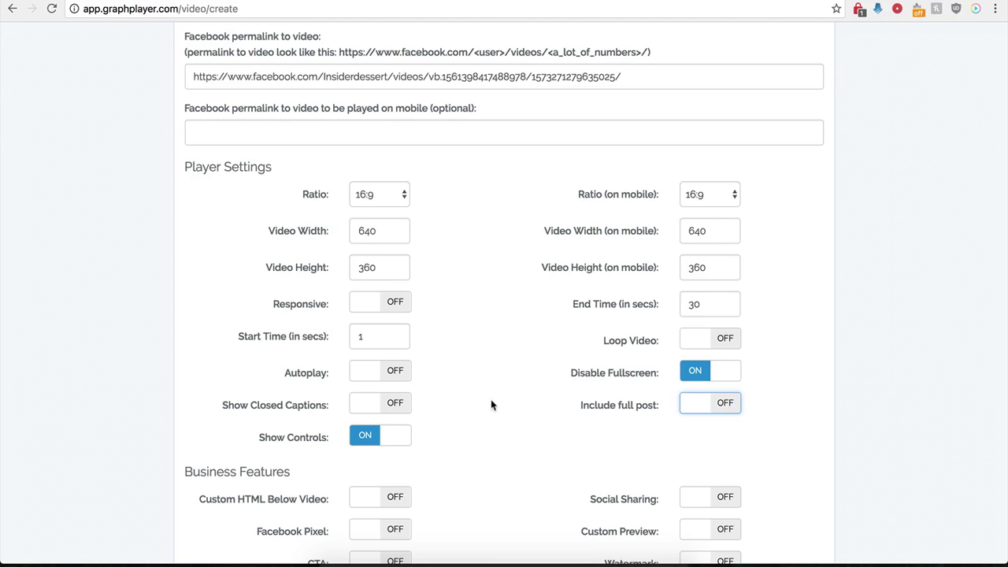
Save the new player and copy its generated embed script
scroll(491, 399, down, 3)
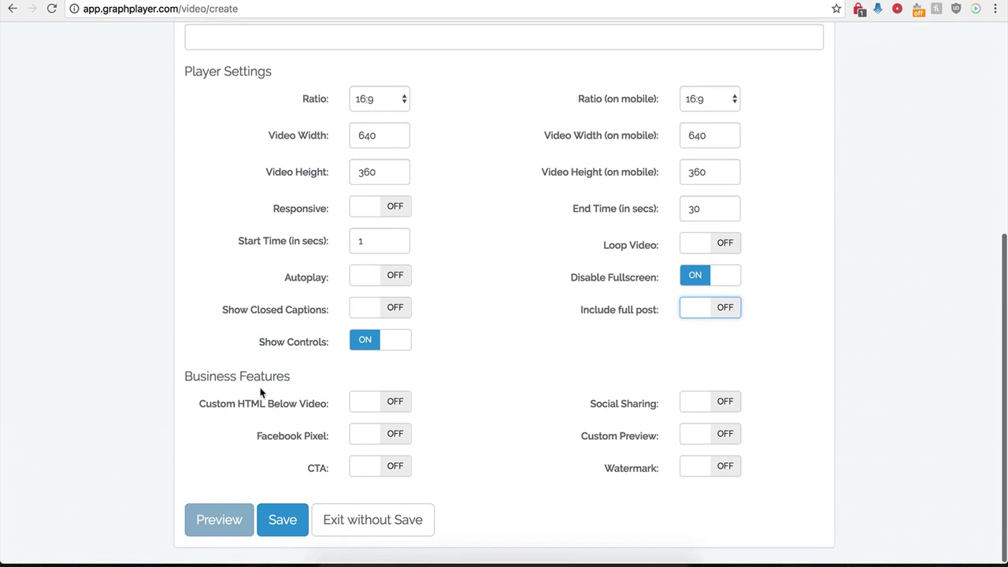
click(281, 521)
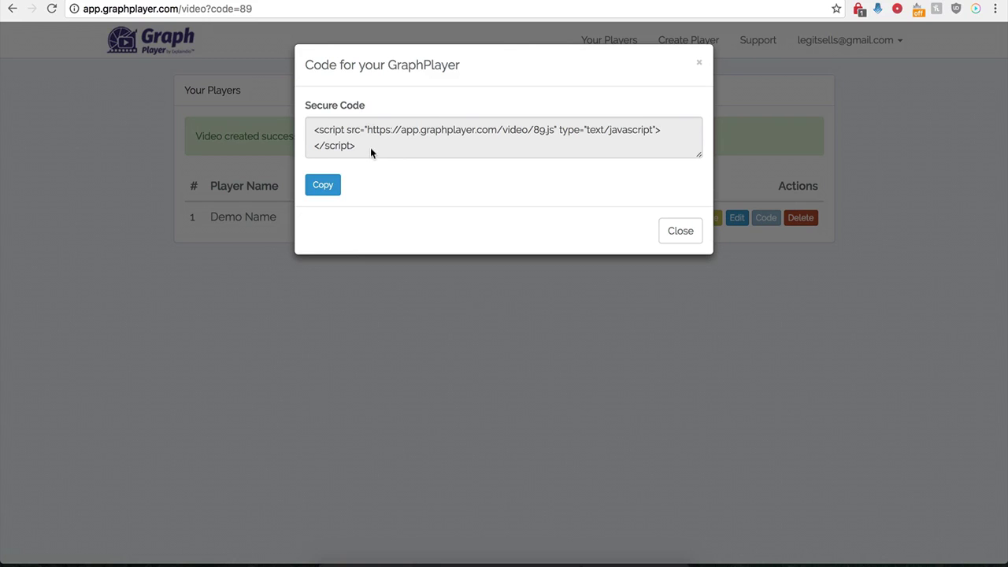
drag(370, 147, 312, 131)
key(ctrl+c)
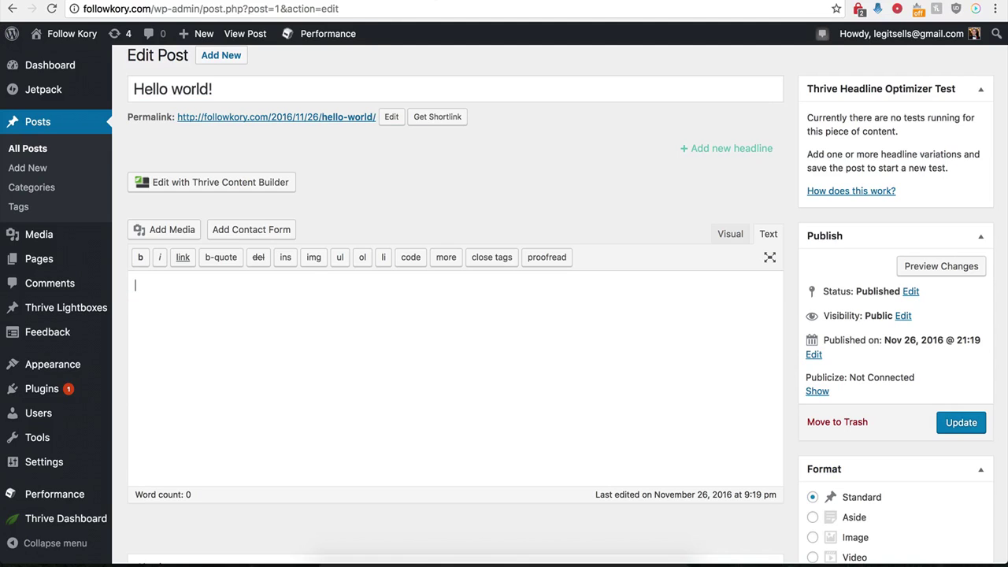
In WordPress, paste the embed script into the text content of the "Hello world!" post and update the post
click(254, 339)
key(ctrl+v)
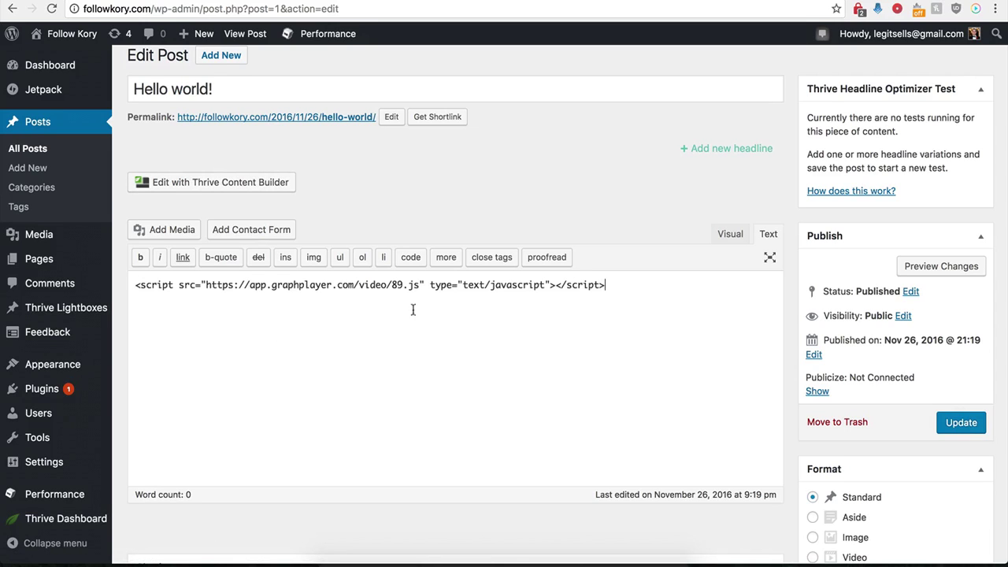
click(964, 426)
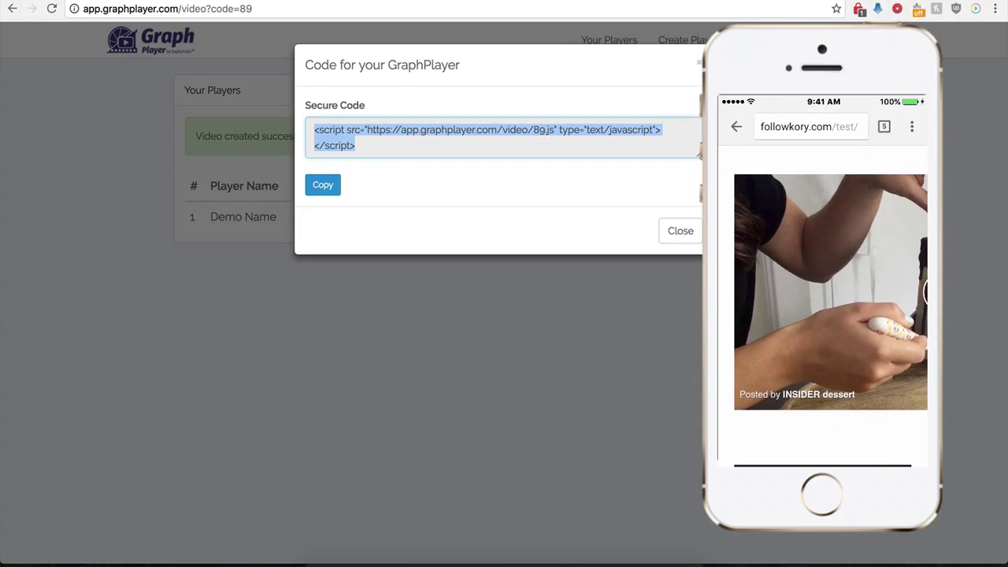
Back in GraphPlayer, open the Demo Name player for editing and enable showing a GIF instead of the video on mobile devices
click(669, 236)
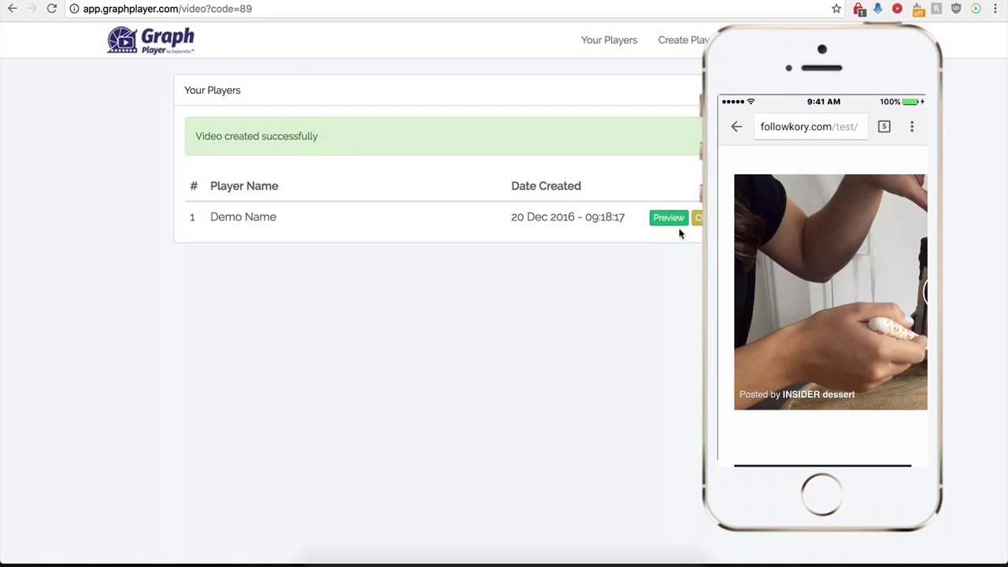
click(697, 217)
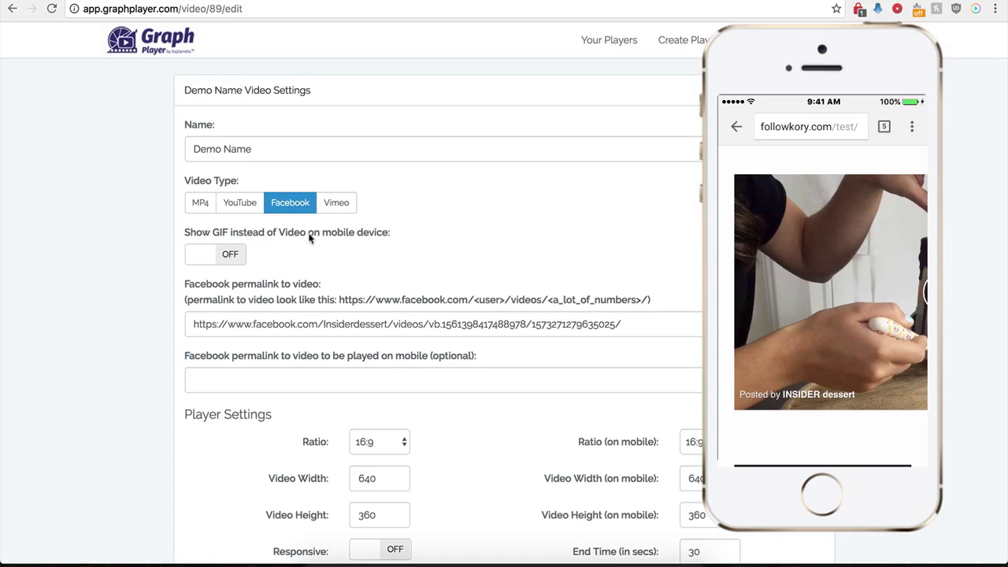
click(233, 255)
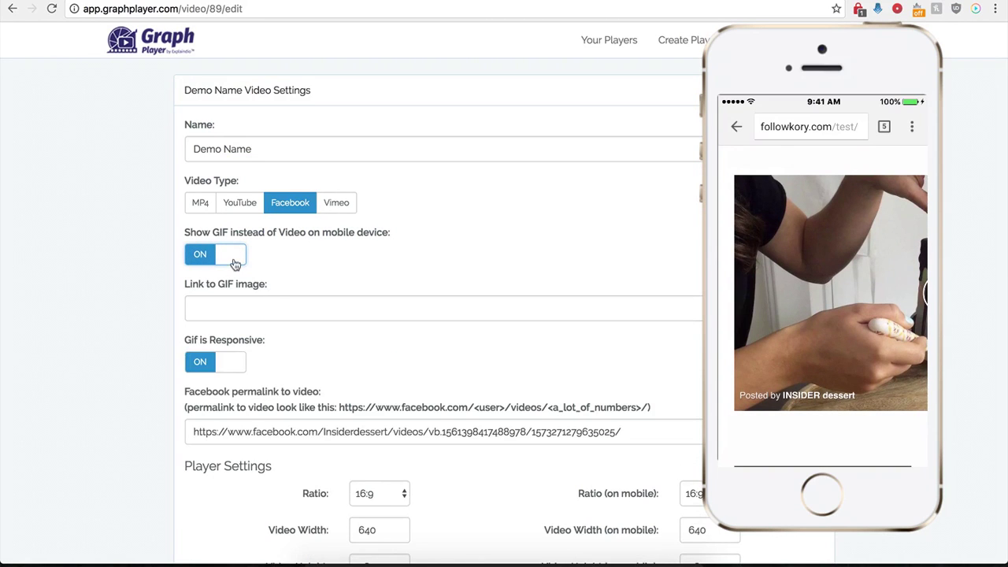
click(235, 307)
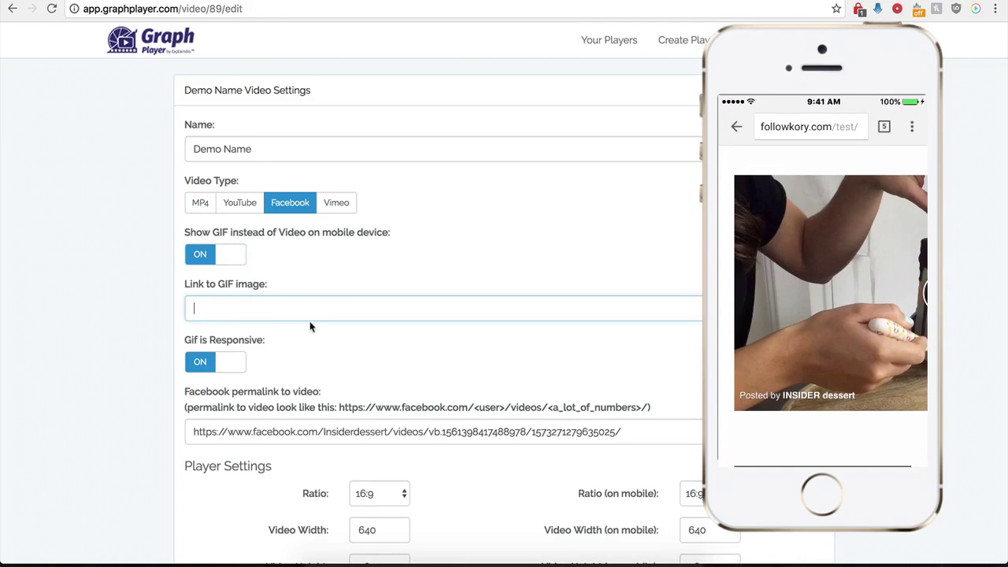
key(ctrl+Tab)
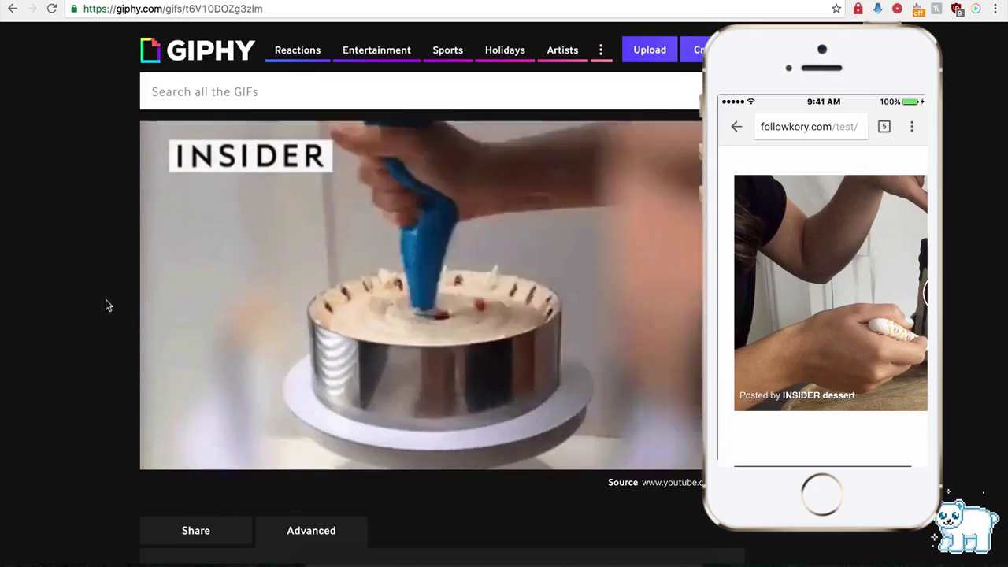
scroll(104, 320, down, 1)
scroll(104, 322, down, 1)
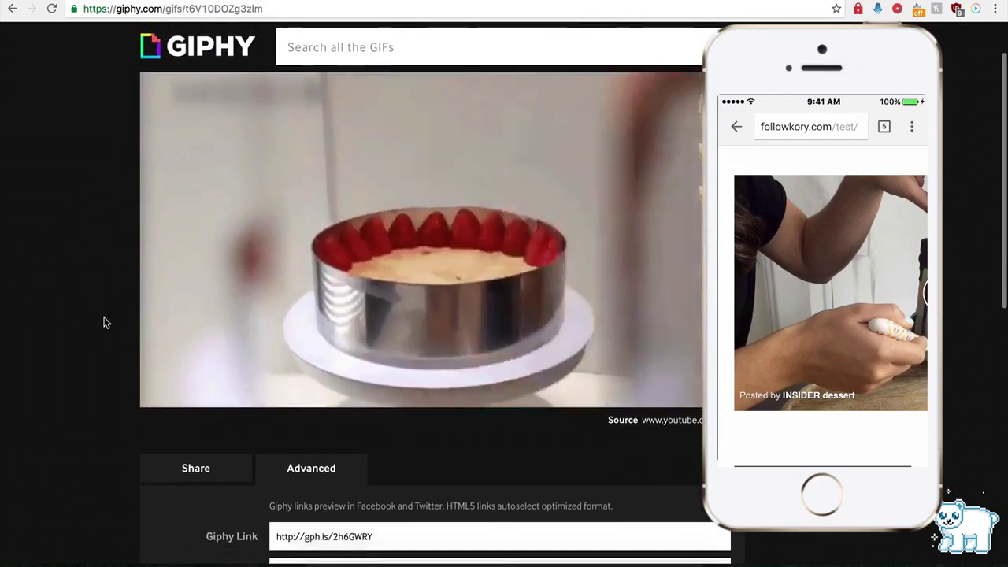
scroll(233, 325, down, 5)
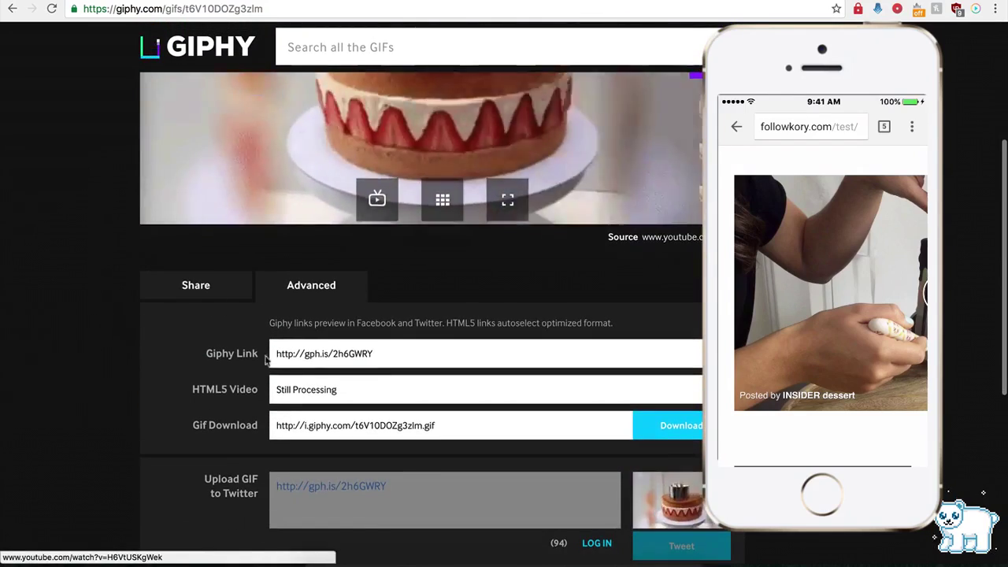
click(312, 355)
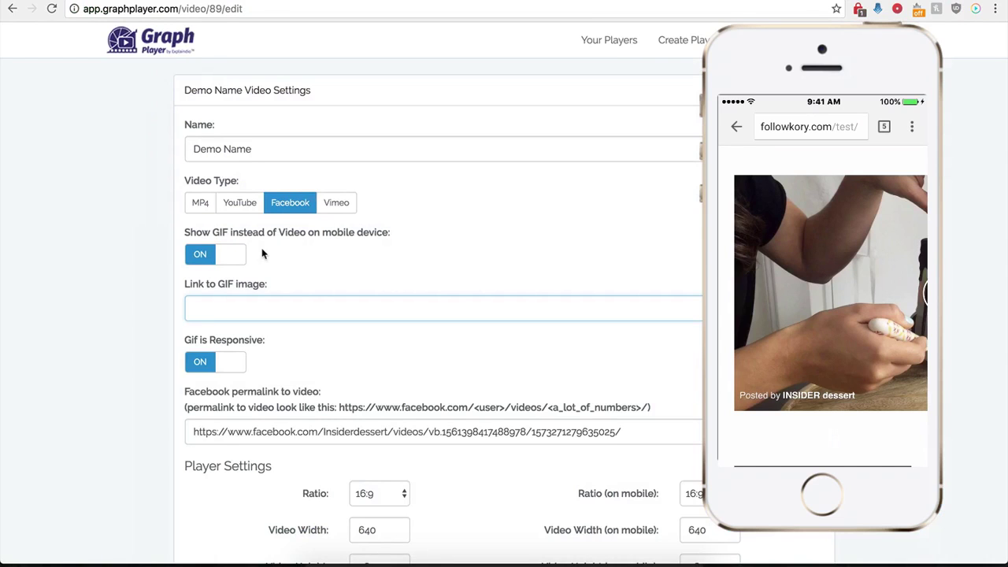
text(http://gph.is/2h6GWRY)
scroll(151, 391, down, 5)
scroll(151, 391, down, 5)
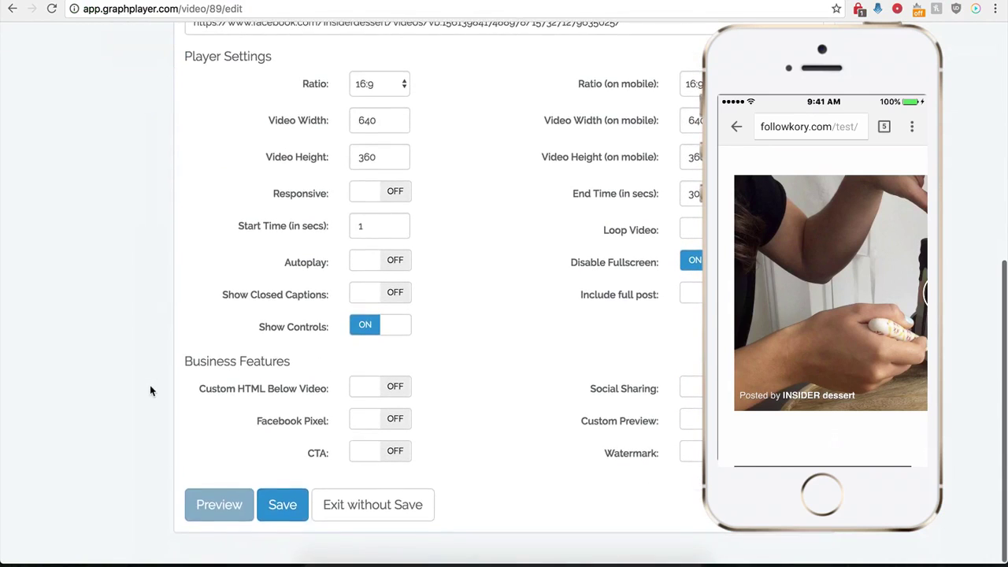
click(282, 520)
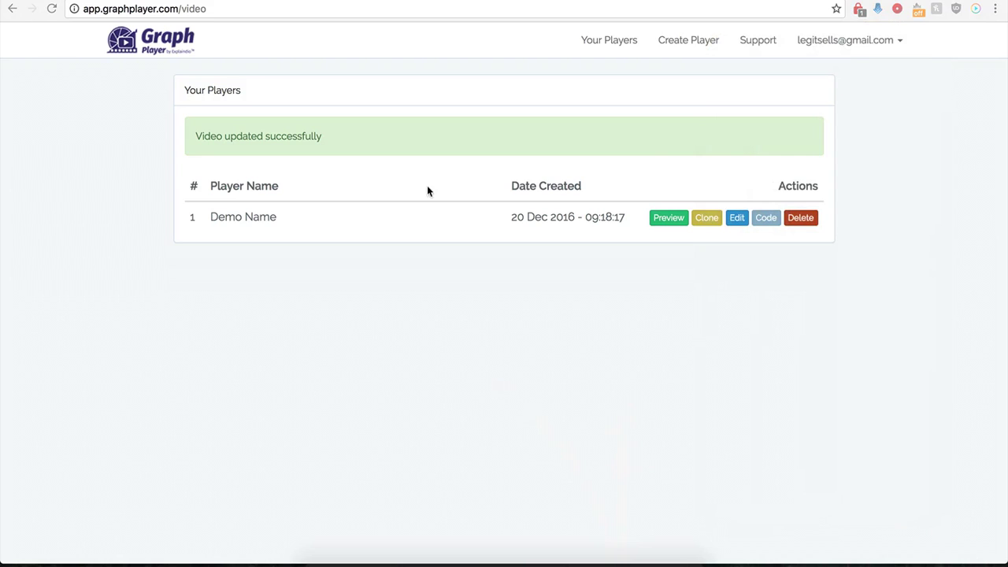
Open the Demo Name player for editing, turn on including the full post, and save the player
click(733, 221)
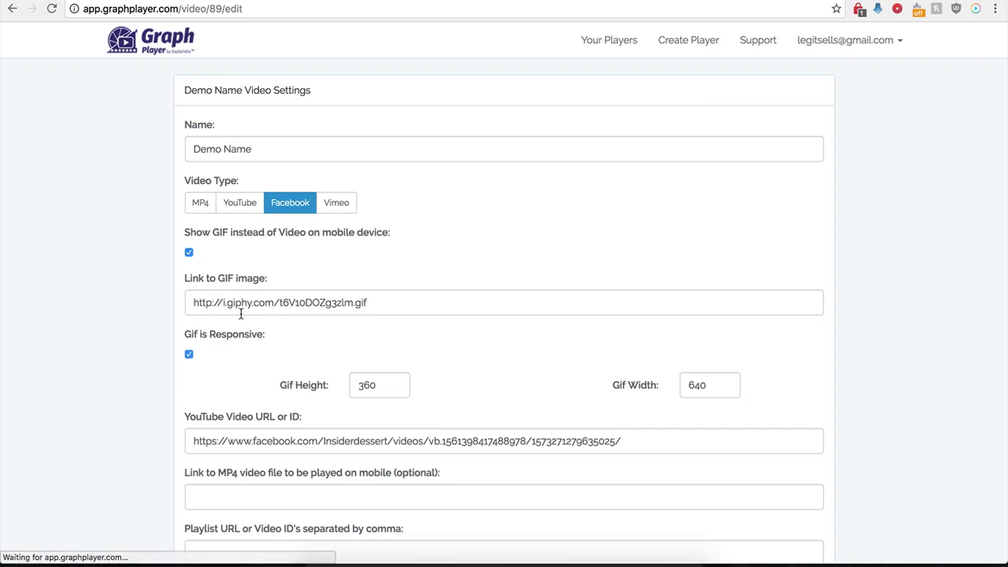
scroll(168, 381, down, 1)
scroll(167, 381, down, 5)
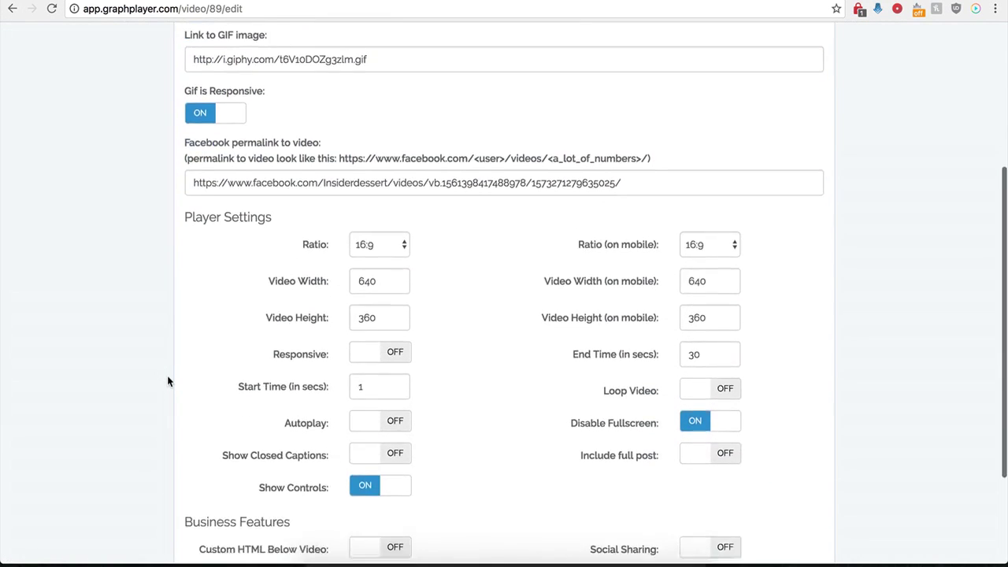
scroll(168, 381, down, 1)
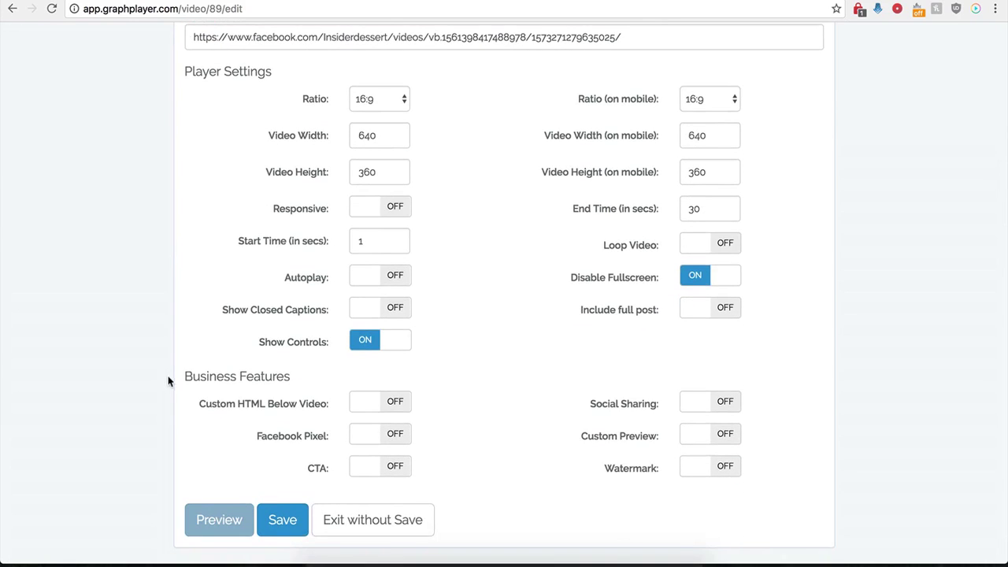
click(724, 312)
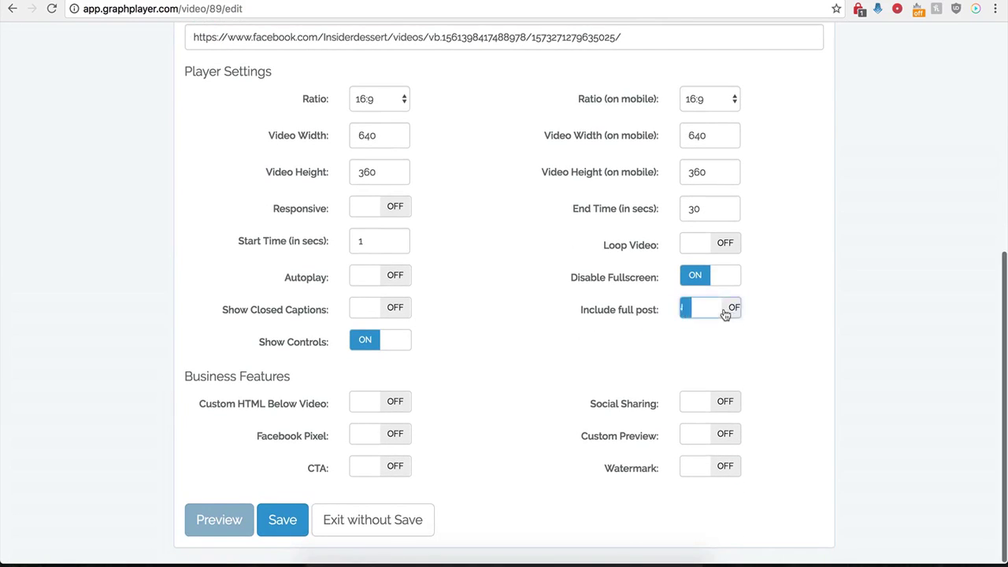
click(277, 522)
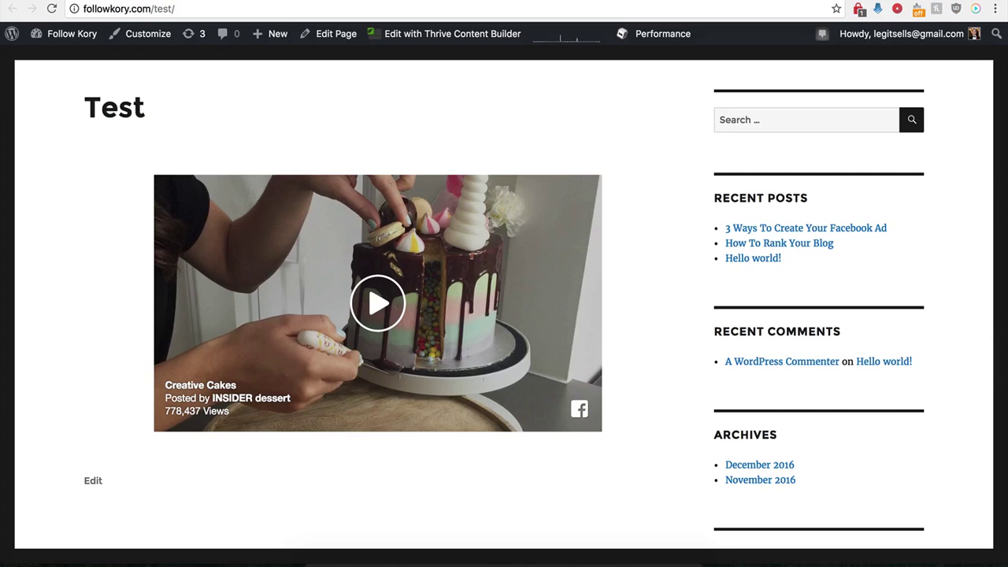
Reload the WordPress Test page to check the embedded full post, and view its comments on Facebook before returning to GraphPlayer
click(51, 9)
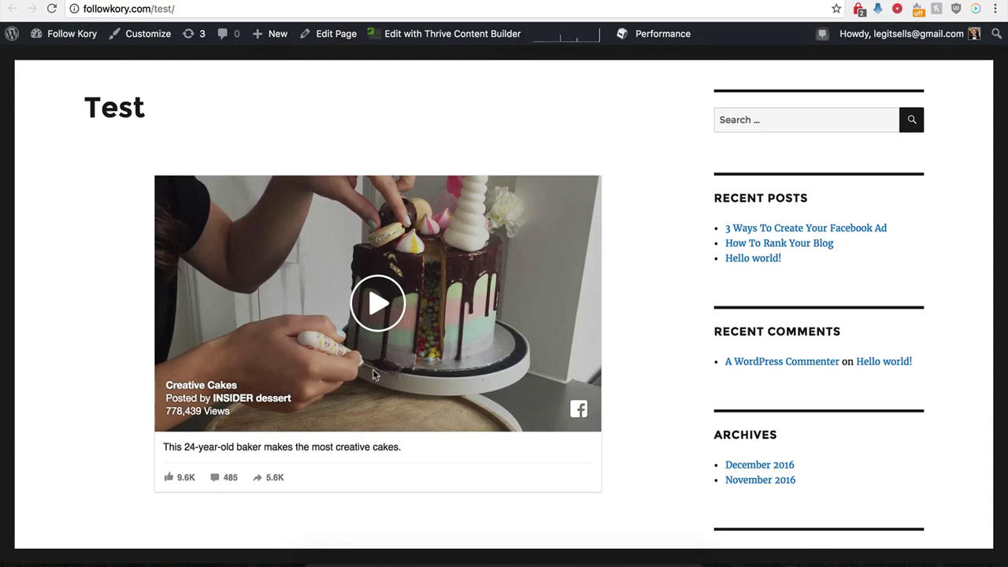
scroll(133, 465, down, 1)
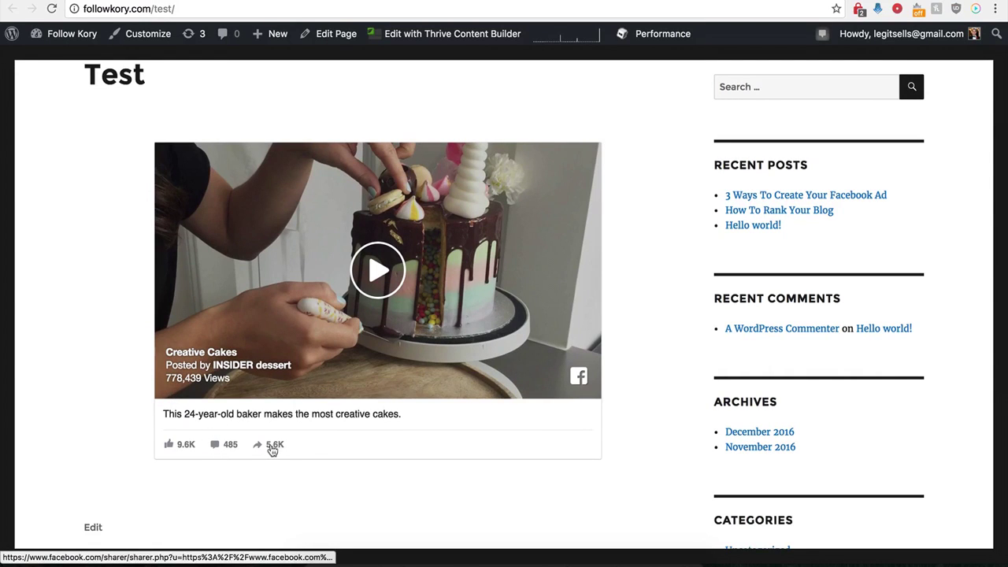
click(216, 447)
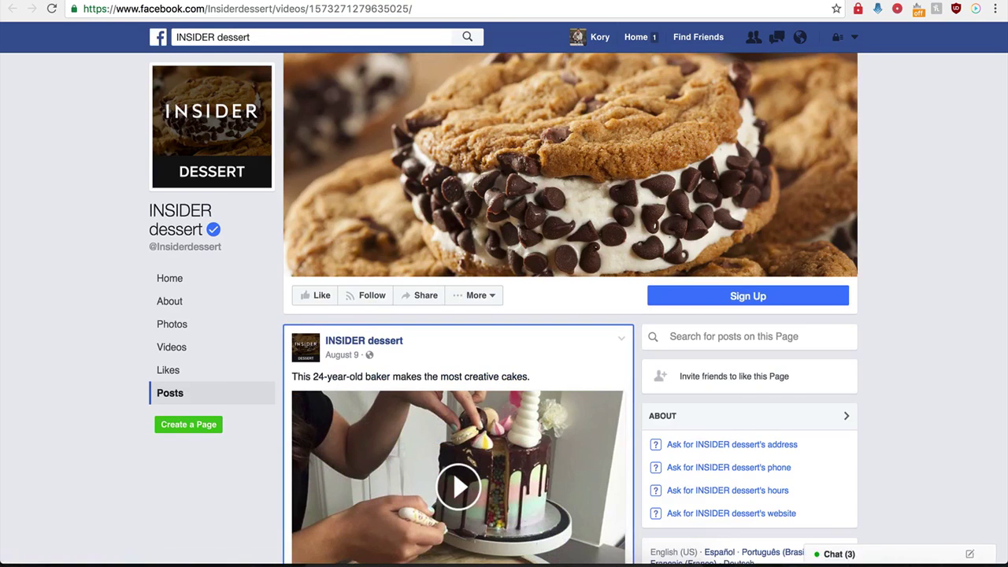
key(super+w)
key(super+w)
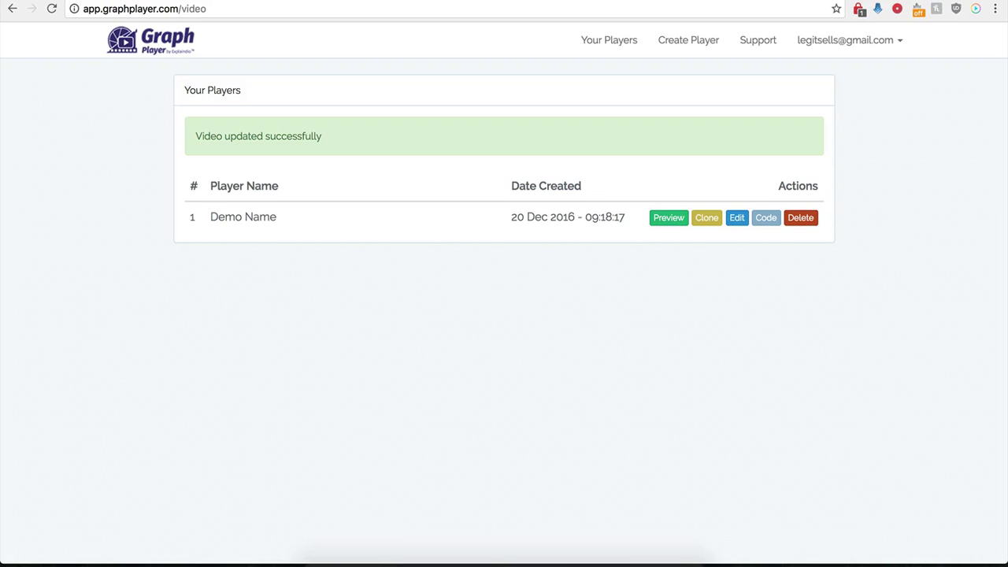
Open the Demo Name player for editing and turn on custom HTML below the video
click(737, 224)
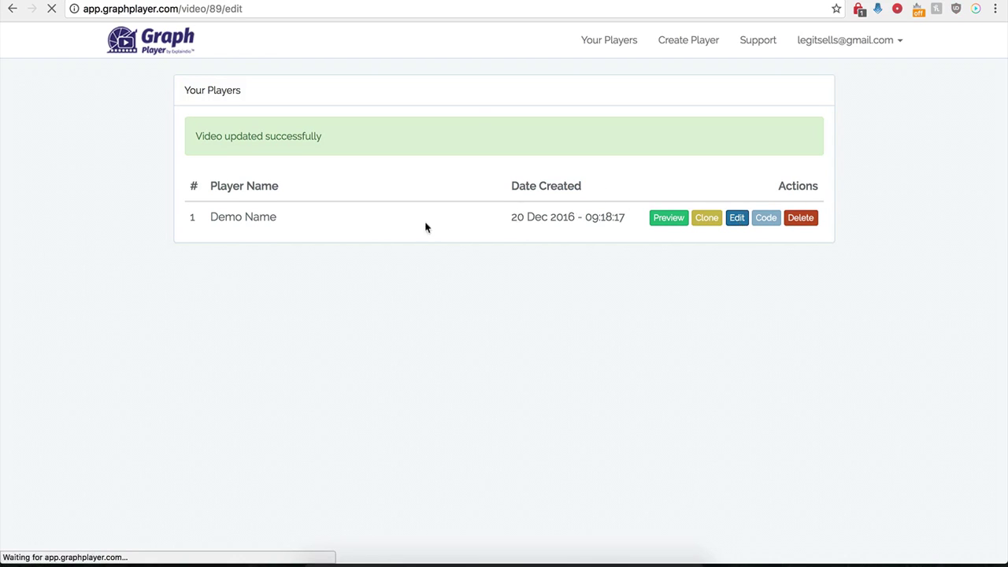
scroll(218, 385, down, 5)
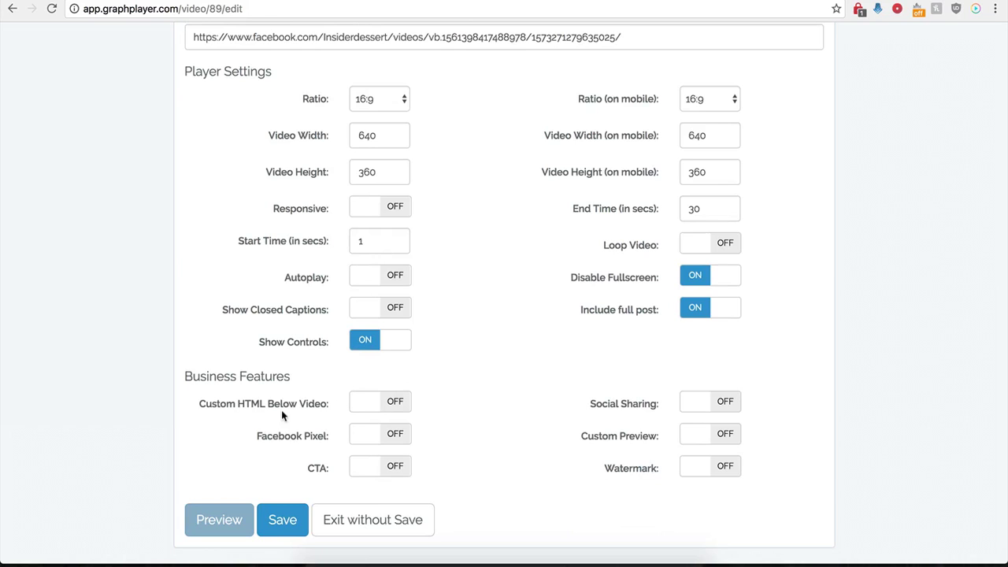
click(393, 402)
scroll(429, 437, down, 4)
click(371, 311)
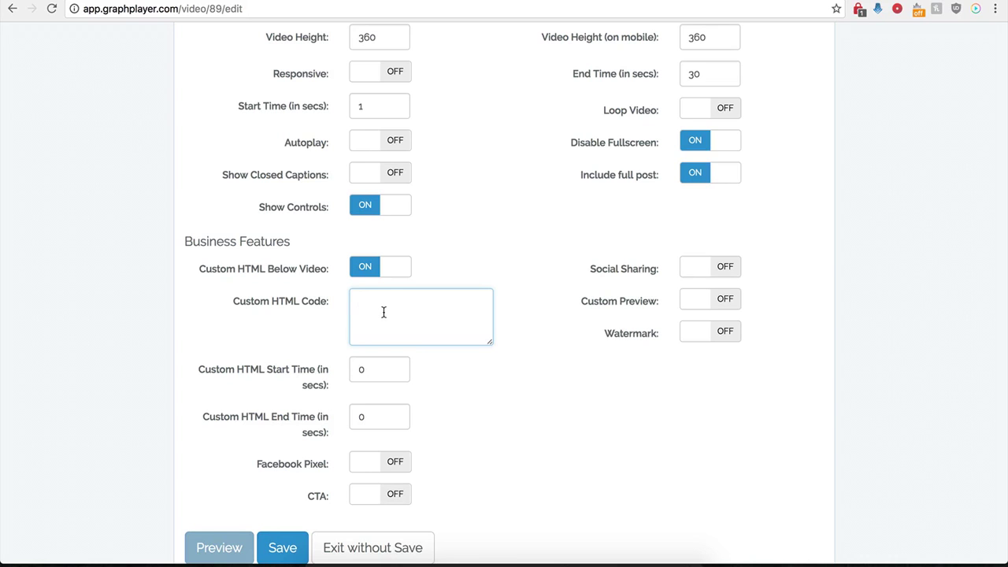
Set the custom HTML start time to 120 seconds
drag(373, 374, 350, 370)
drag(381, 417, 351, 418)
click(372, 377)
click(392, 313)
scroll(392, 313, up, 3)
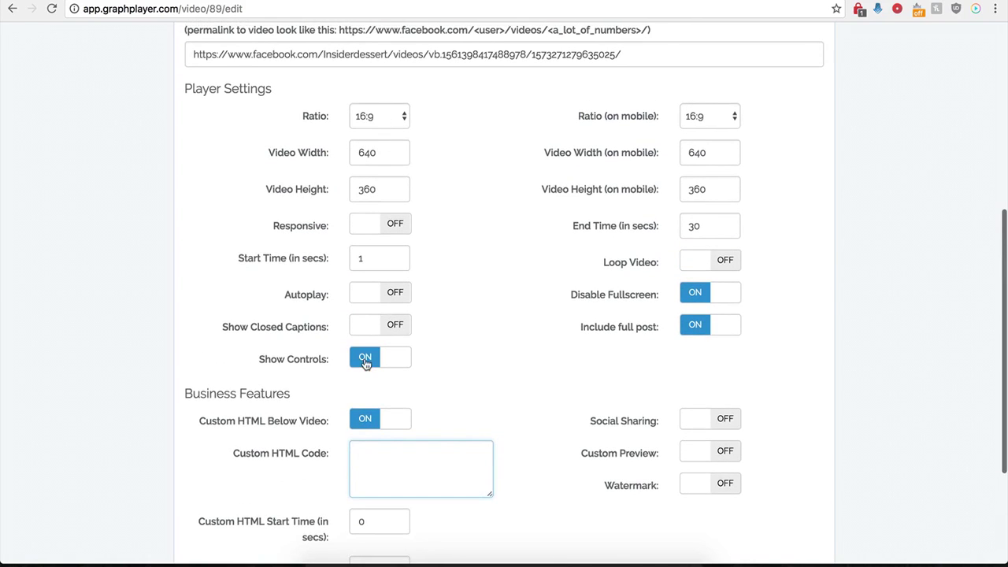
scroll(365, 358, down, 2)
scroll(384, 370, down, 1)
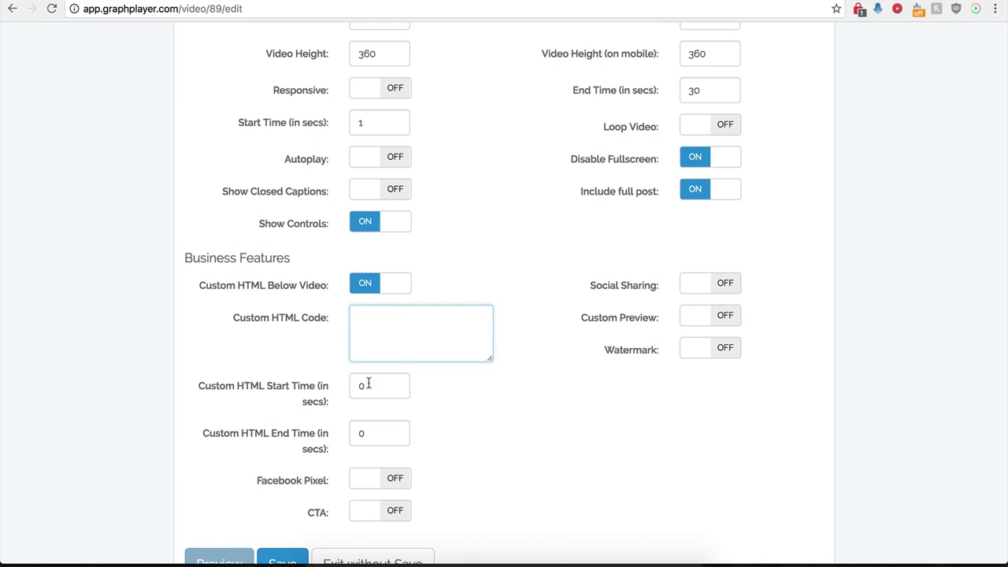
drag(387, 385, 352, 385)
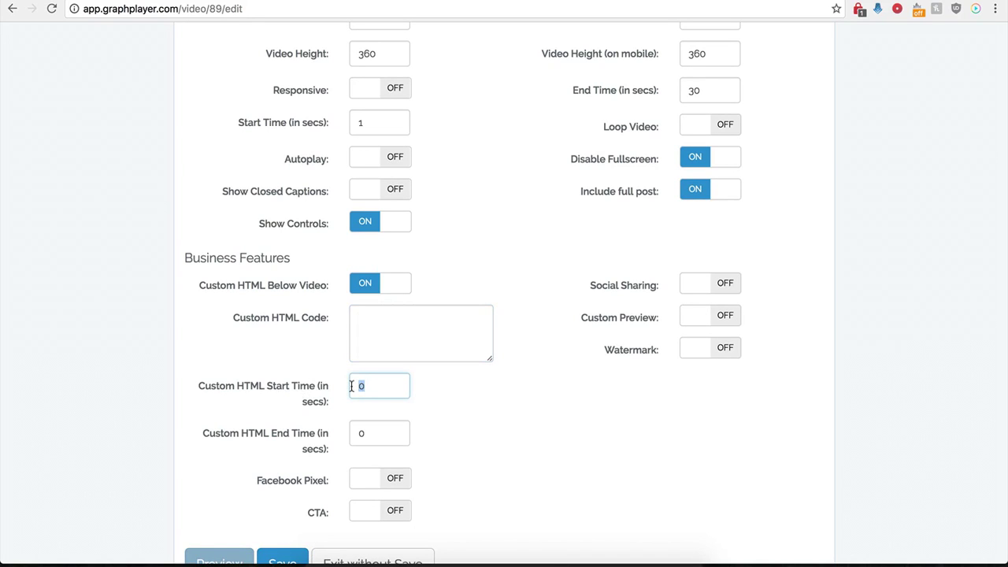
text(12)
click(381, 327)
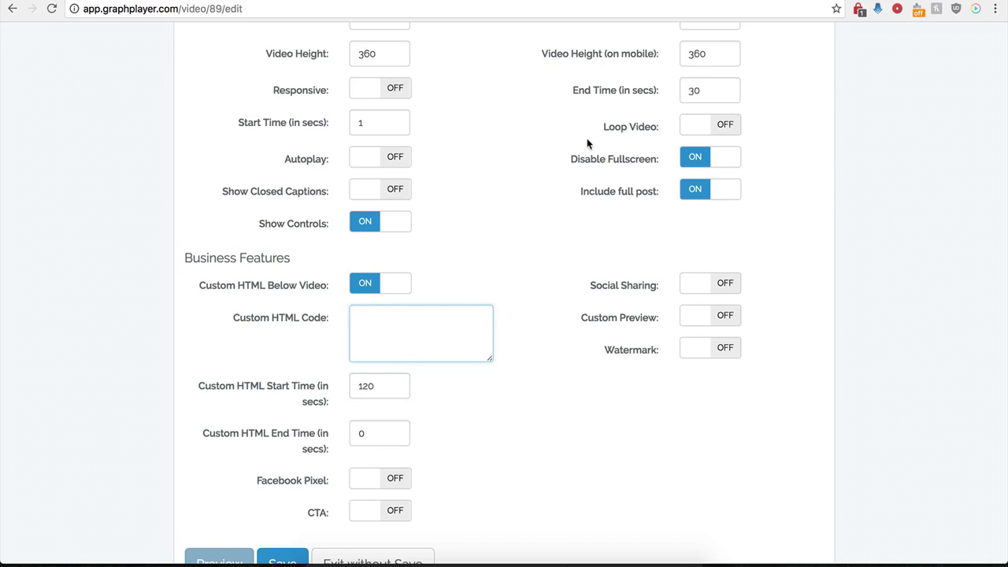
scroll(446, 327, down, 1)
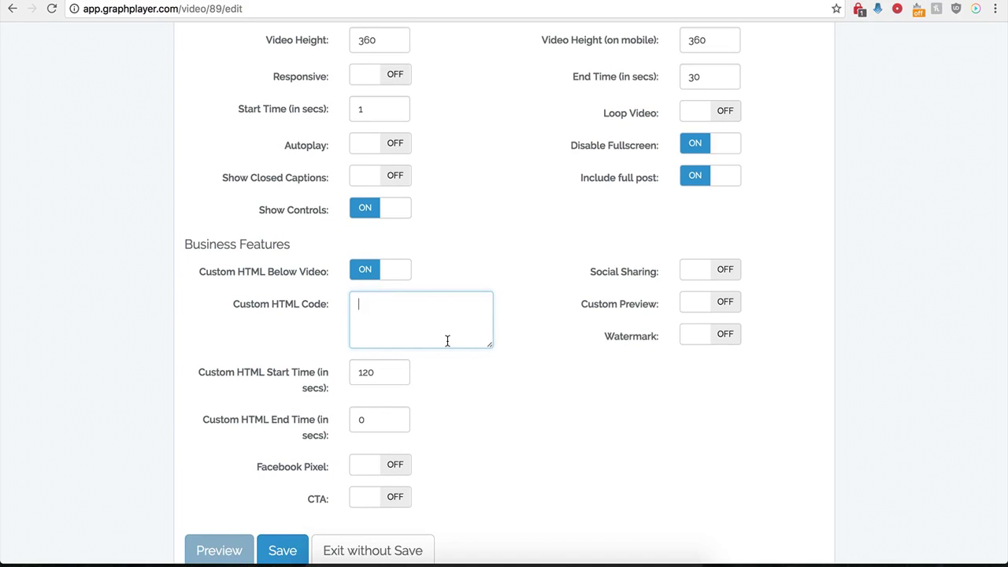
text(<center><img src="http://kompozer-tutorial.com/BootGifts/Buttons/Buy%20Now%20Buttons/buy-now-button-16.png"></center>)
drag(490, 344, 523, 393)
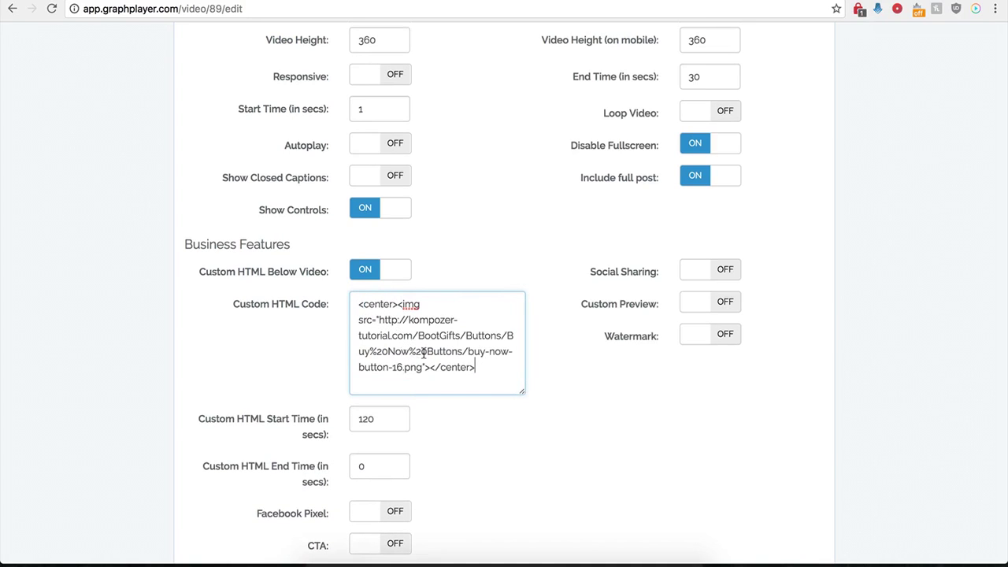
click(383, 400)
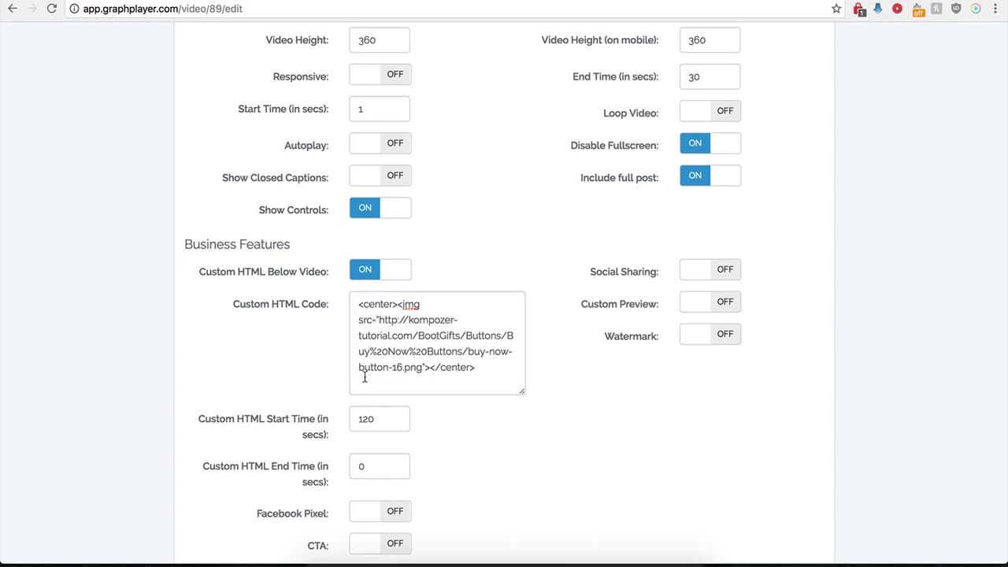
Set the custom HTML start time to 0 seconds and save the player
drag(378, 419, 351, 419)
text(0)
click(470, 468)
click(282, 519)
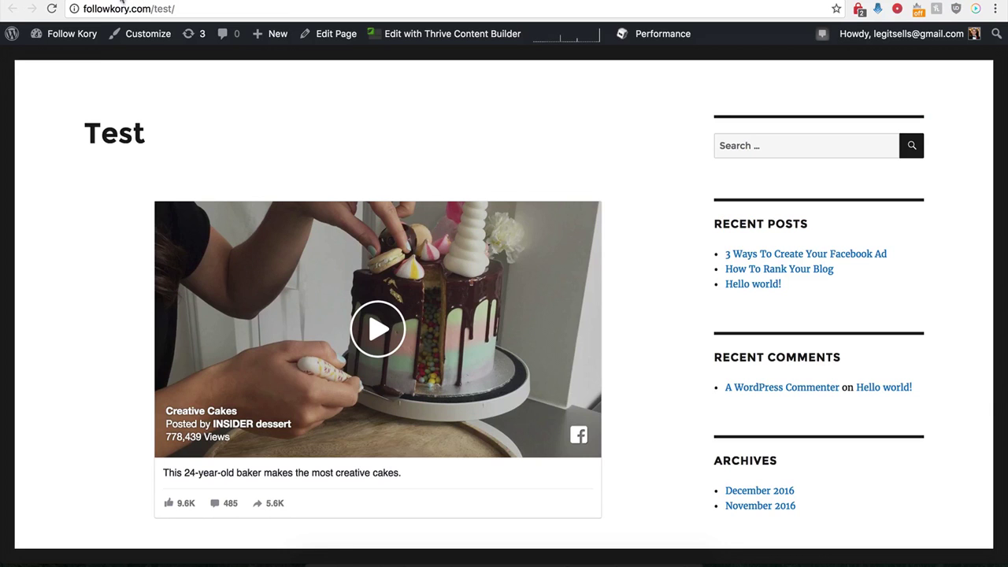
Reload the WordPress Test page and examine the custom HTML content below the embedded video
click(51, 8)
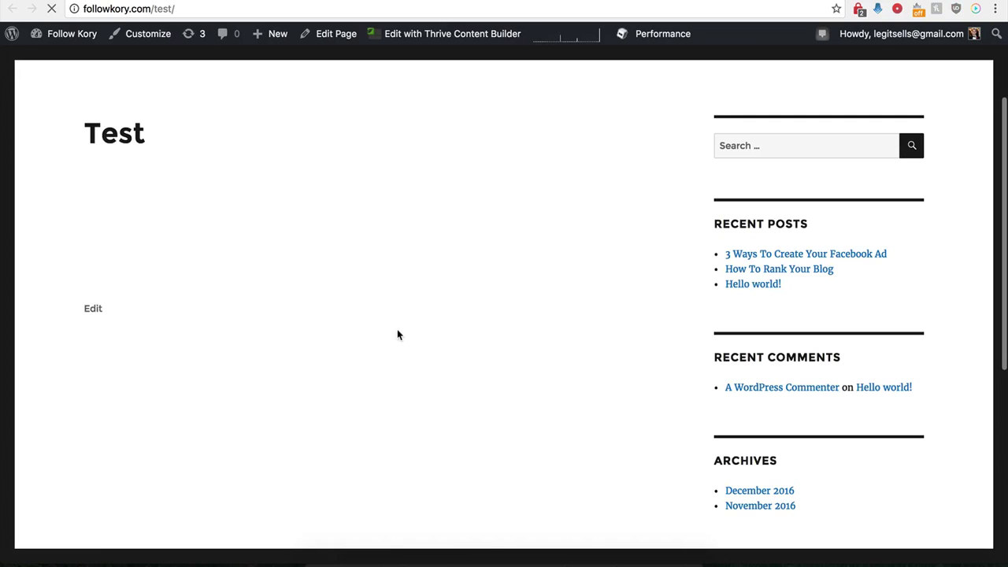
scroll(360, 354, down, 2)
scroll(360, 354, down, 4)
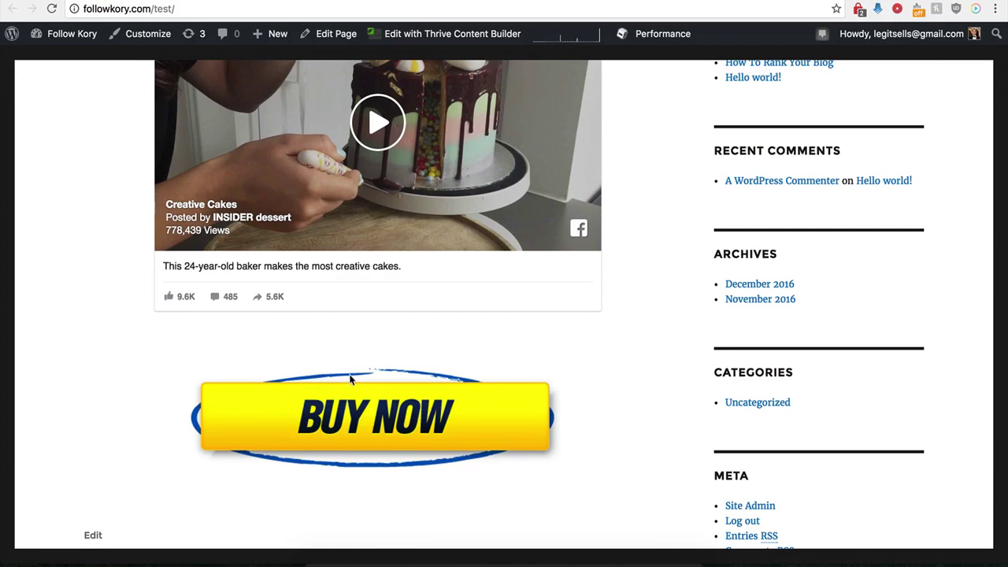
scroll(358, 377, up, 2)
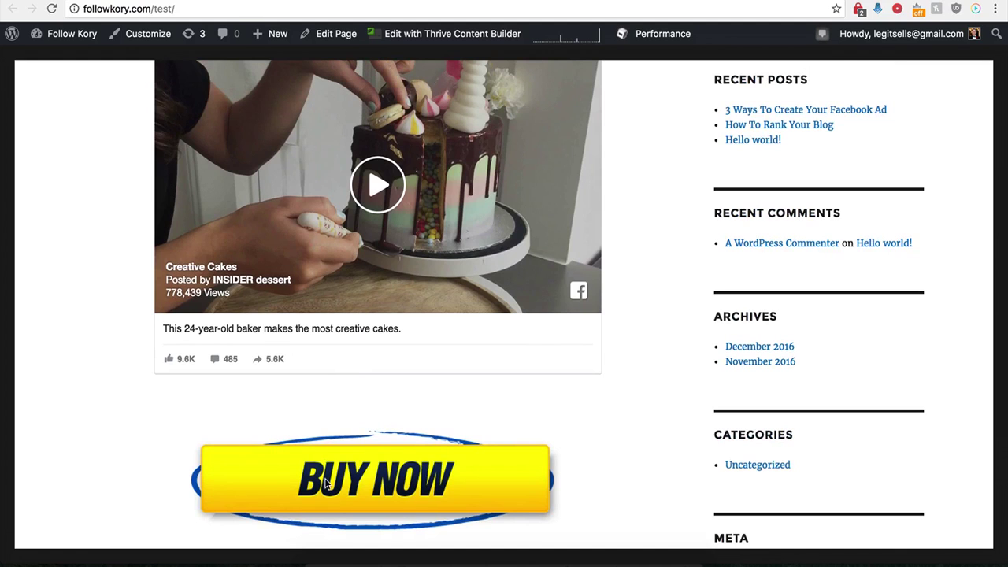
scroll(342, 443, up, 2)
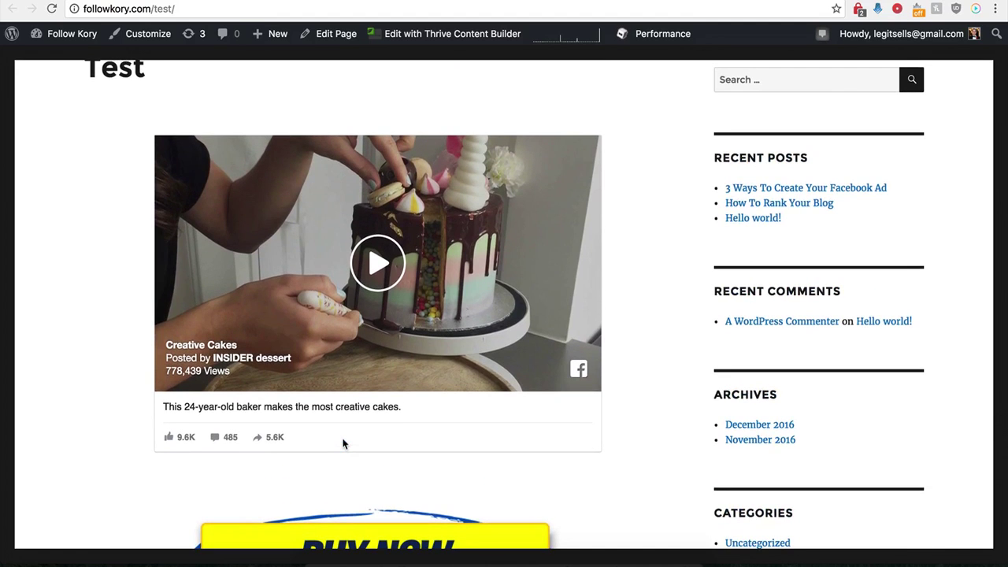
scroll(343, 443, down, 1)
scroll(344, 441, up, 3)
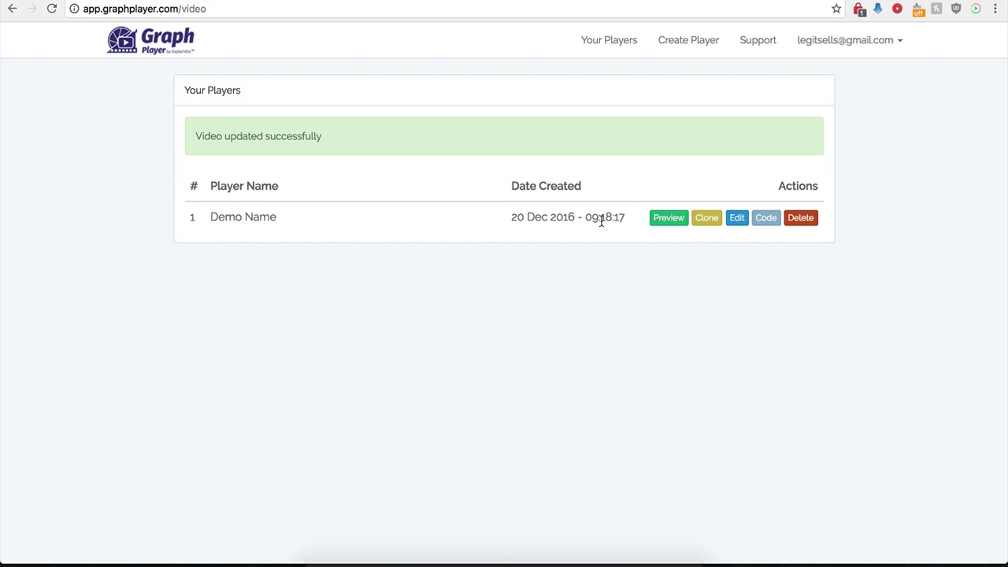
Open the Demo Name player for editing and turn off its custom HTML below the video
click(735, 218)
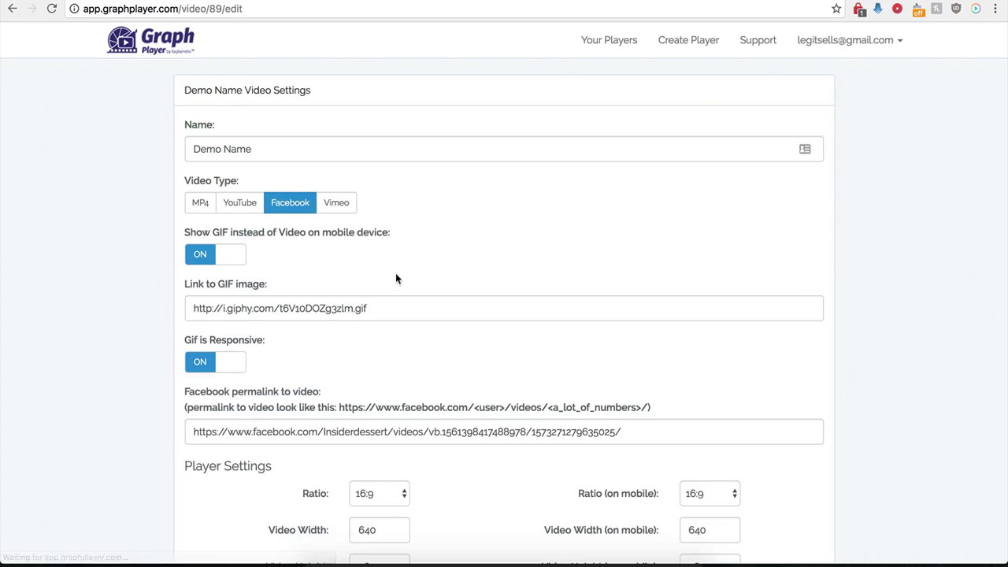
scroll(178, 423, down, 10)
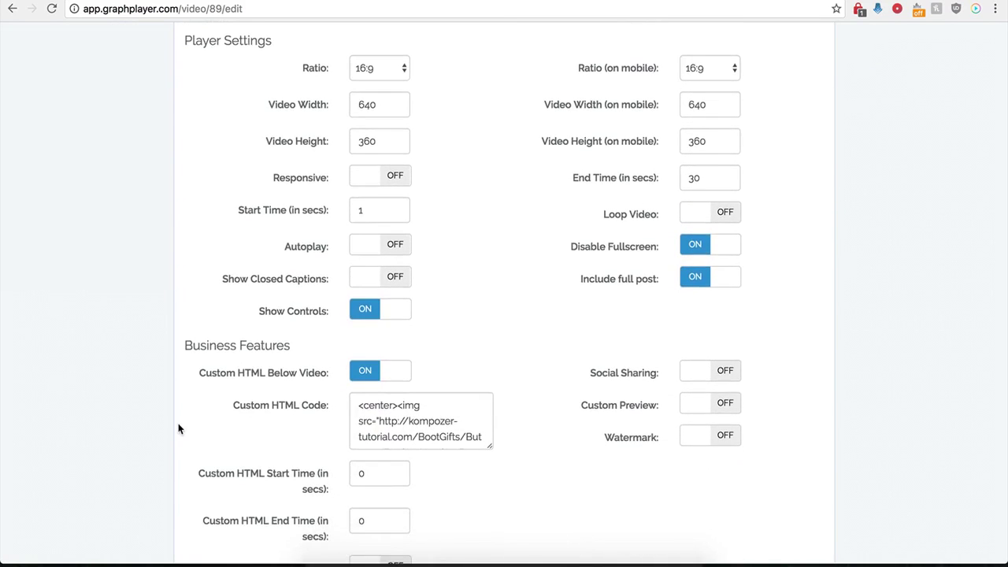
scroll(179, 411, down, 2)
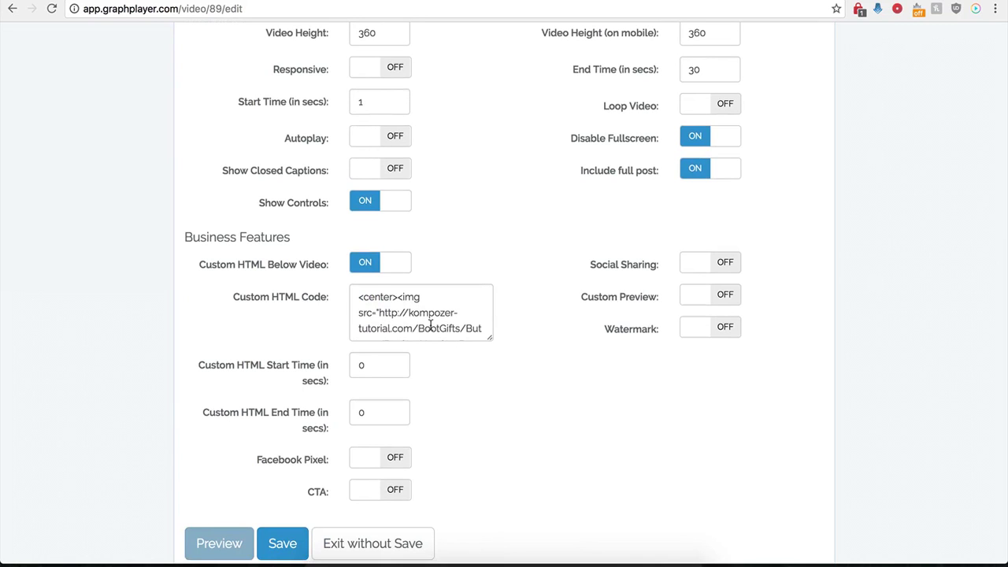
click(364, 264)
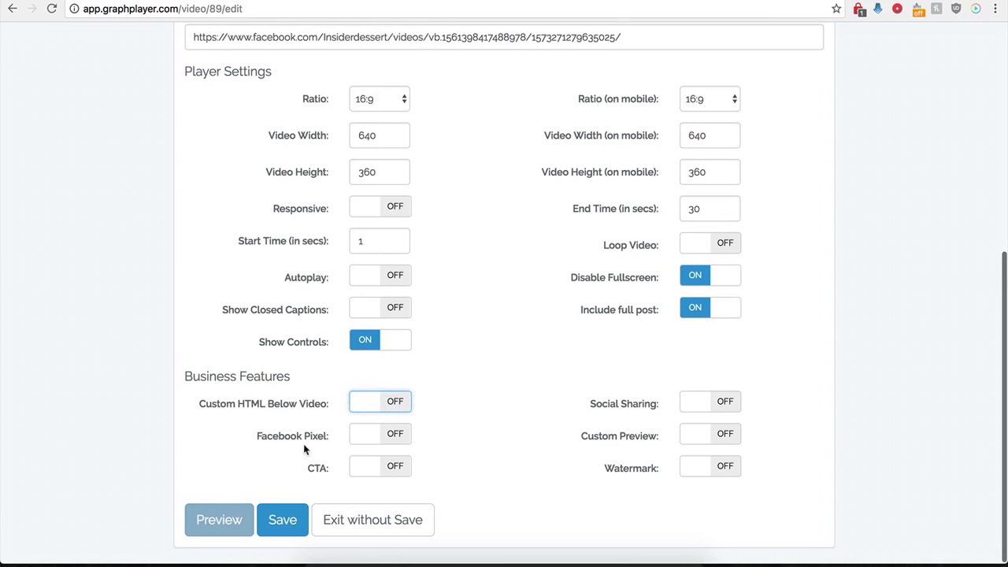
Turn on the Facebook Pixel option to examine its code and timing fields, and switch it off again
click(397, 443)
scroll(366, 446, down, 2)
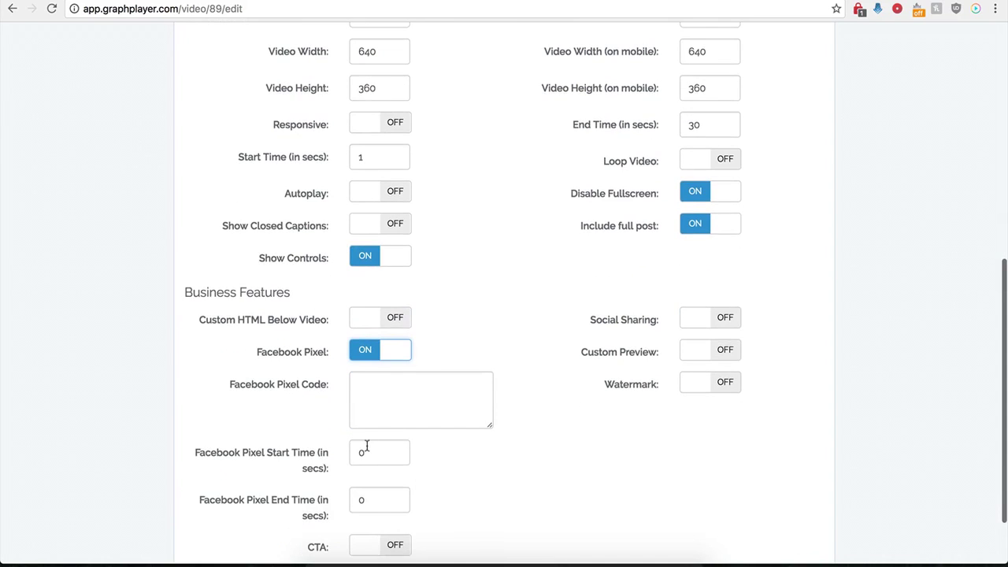
scroll(375, 411, down, 1)
click(393, 367)
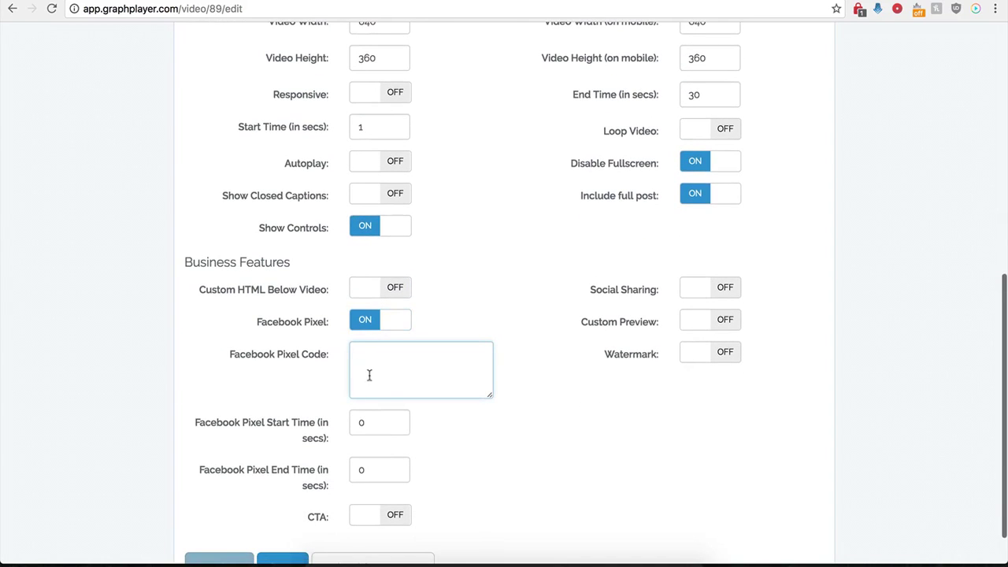
click(367, 324)
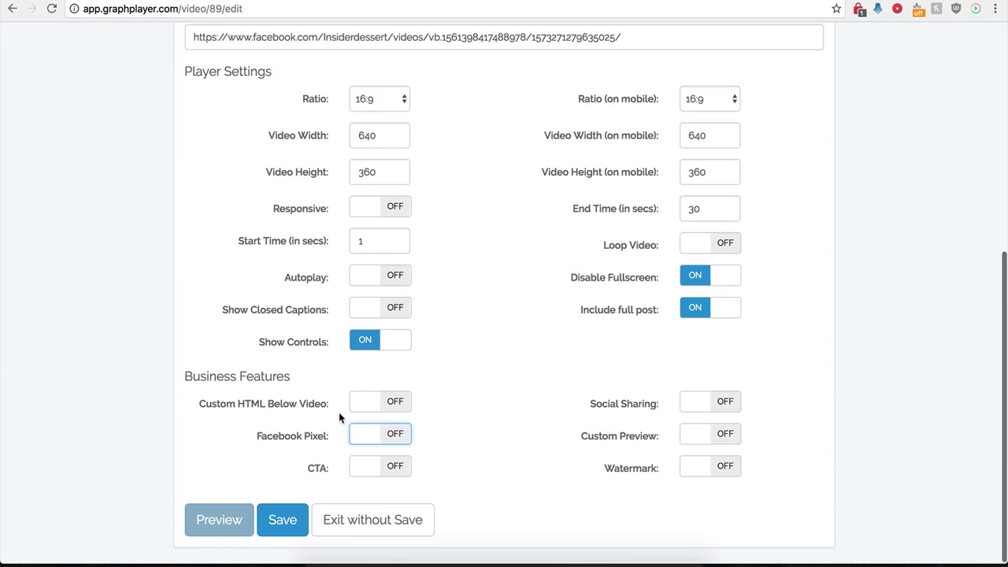
Enable the CTA and paste the kompozer-tutorial.com Buy Now button image address as its image URL
click(396, 468)
scroll(454, 495, down, 5)
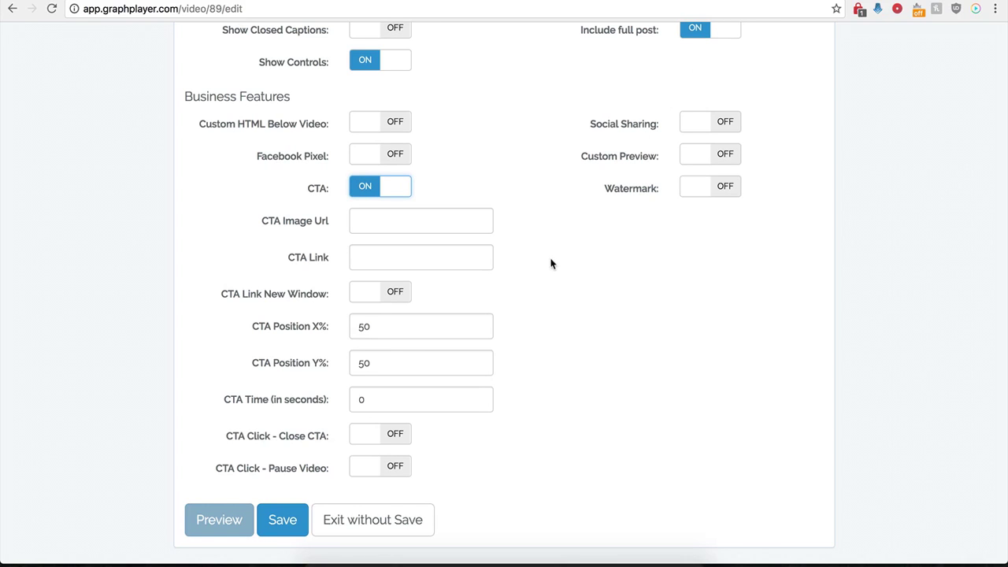
click(427, 221)
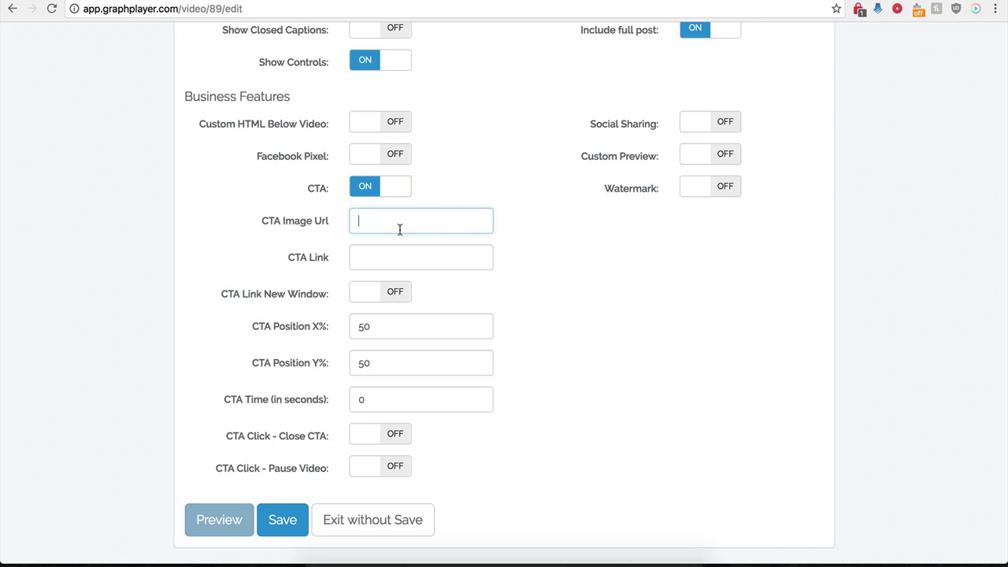
key(super+v)
click(369, 260)
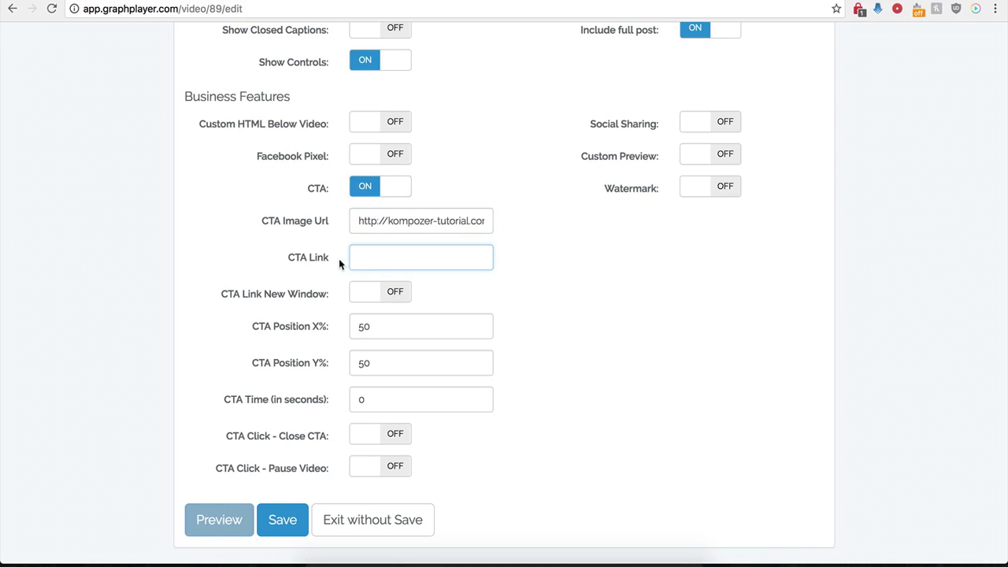
click(374, 259)
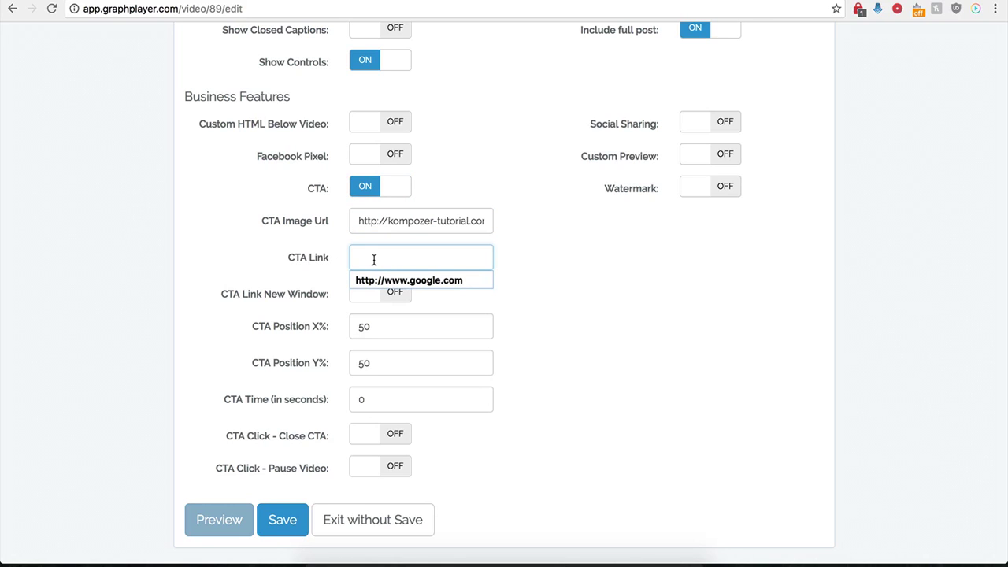
click(380, 280)
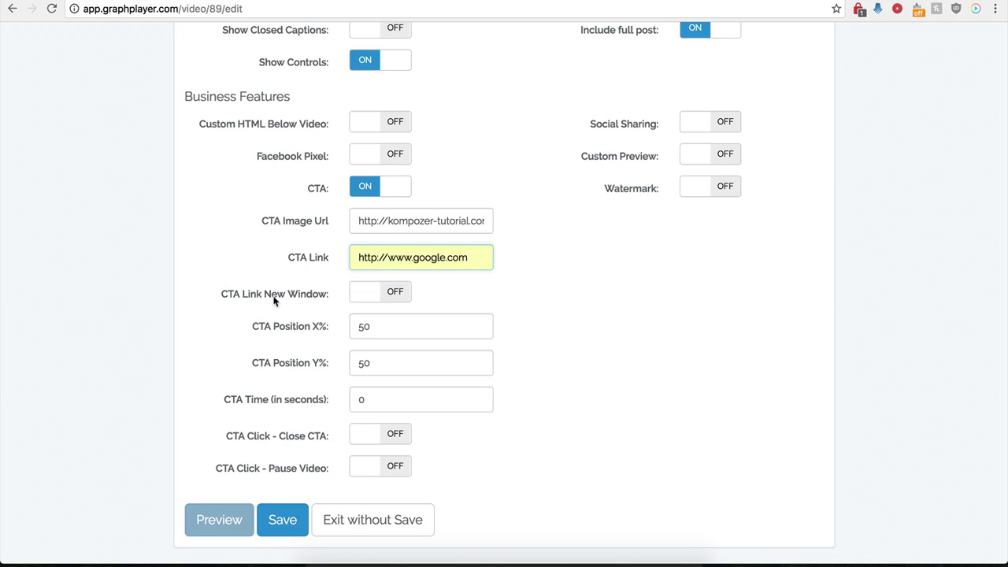
click(394, 292)
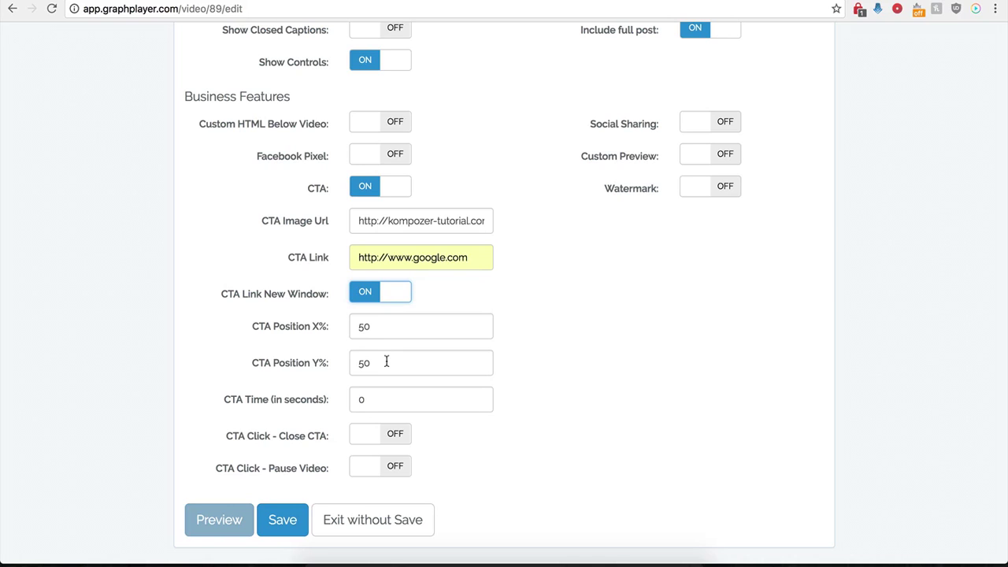
Try a CTA time of 120 seconds and restore it to 0 seconds
click(367, 400)
drag(367, 400, 352, 402)
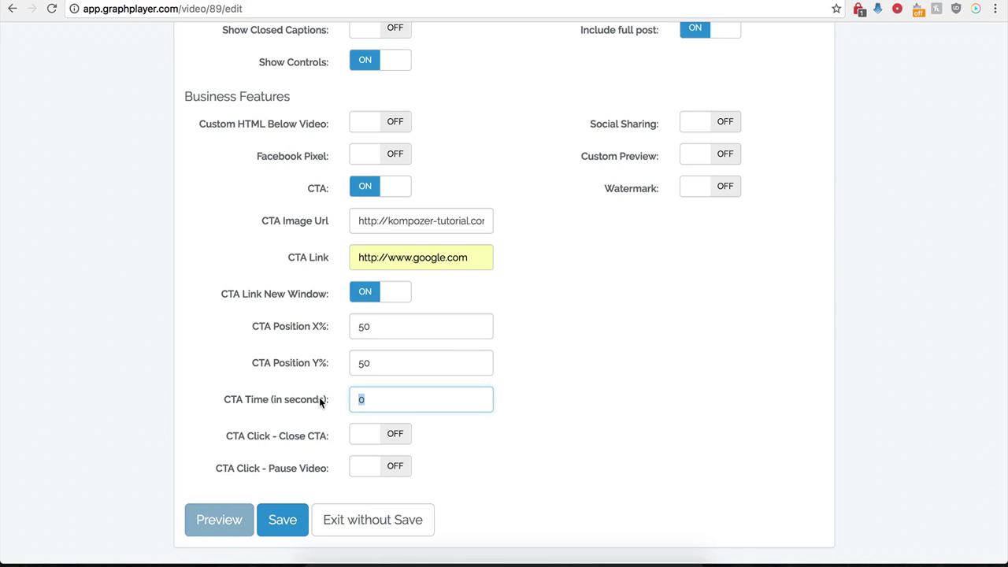
text(120)
key(BackSpace)
key(BackSpace)
key(BackSpace)
text(0)
click(420, 463)
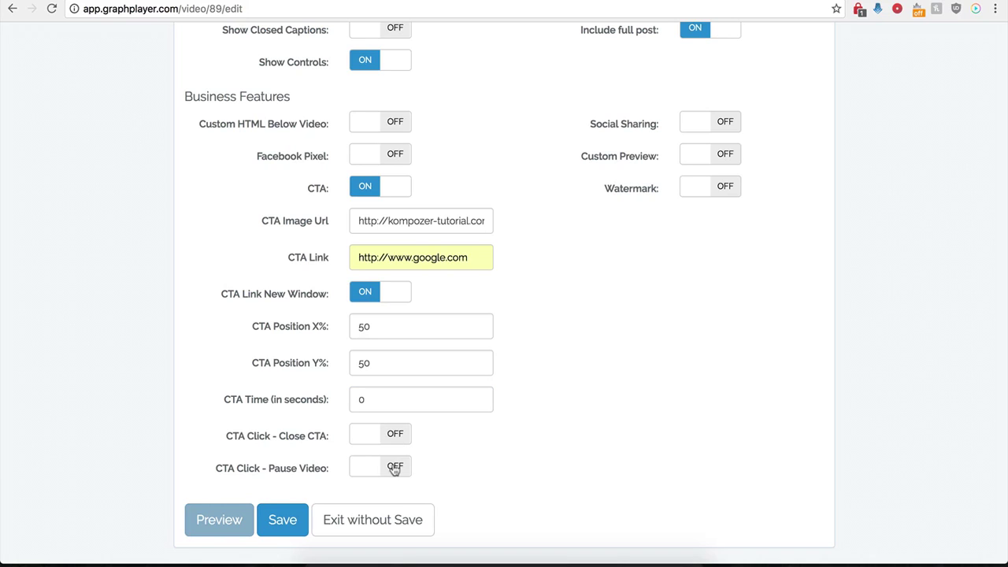
Make the CTA close when it is clicked and save the player
click(395, 437)
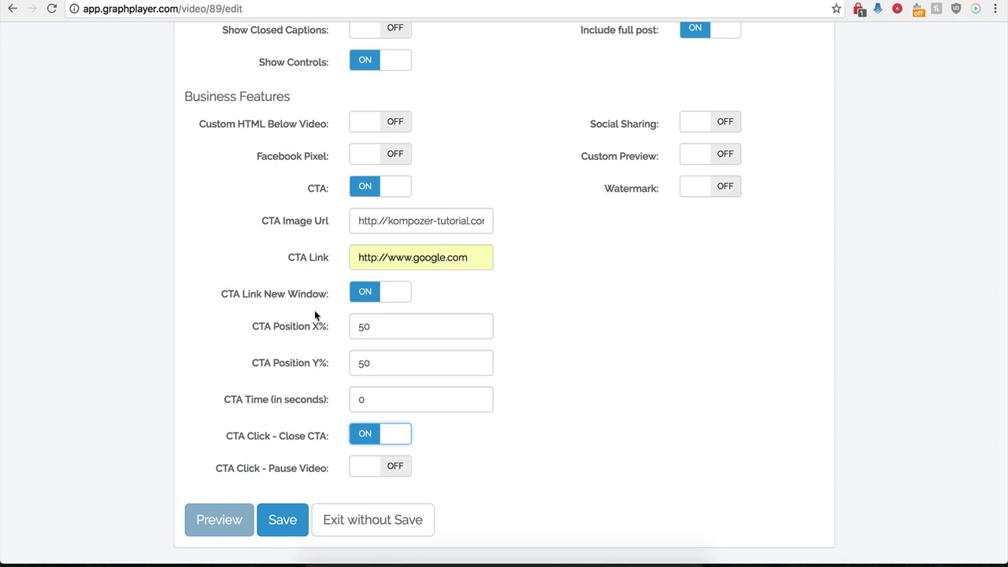
click(268, 535)
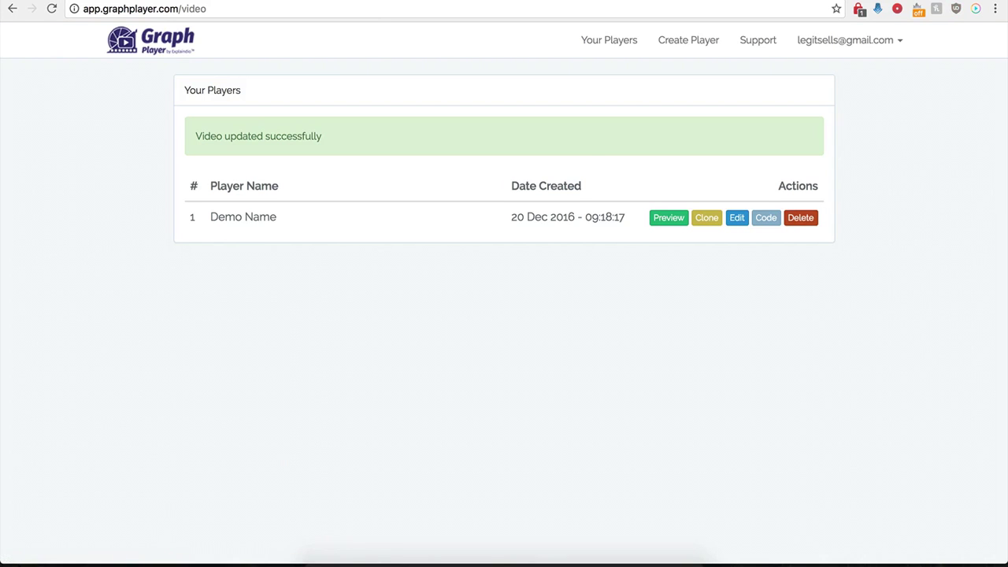
Switch to the WordPress Test page and reload it to check the CTA on the embedded video
click(126, 0)
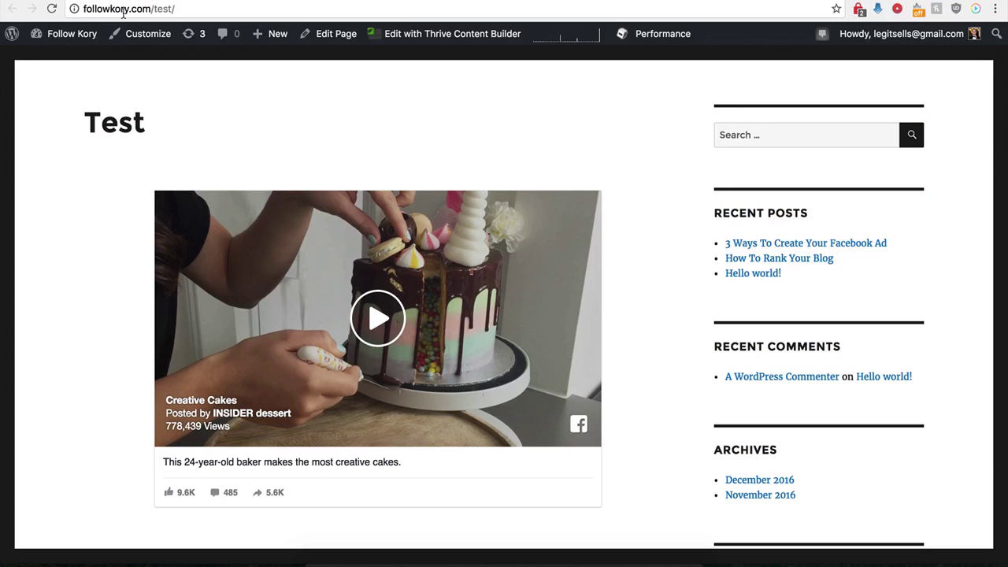
click(53, 10)
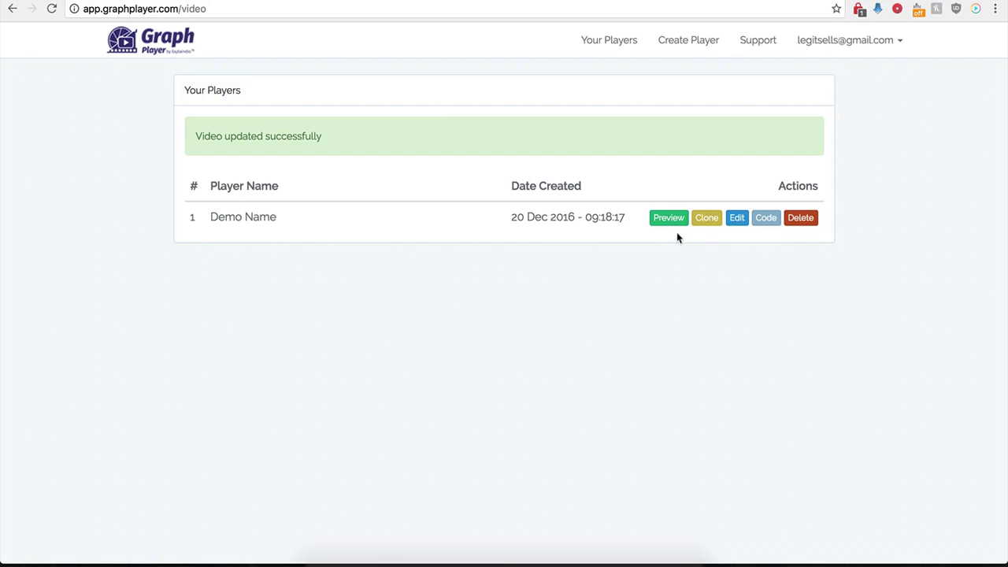
Set the Demo Name player's CTA X position to 0%, save it, and test the Buy Now button on the WordPress Test page
click(734, 218)
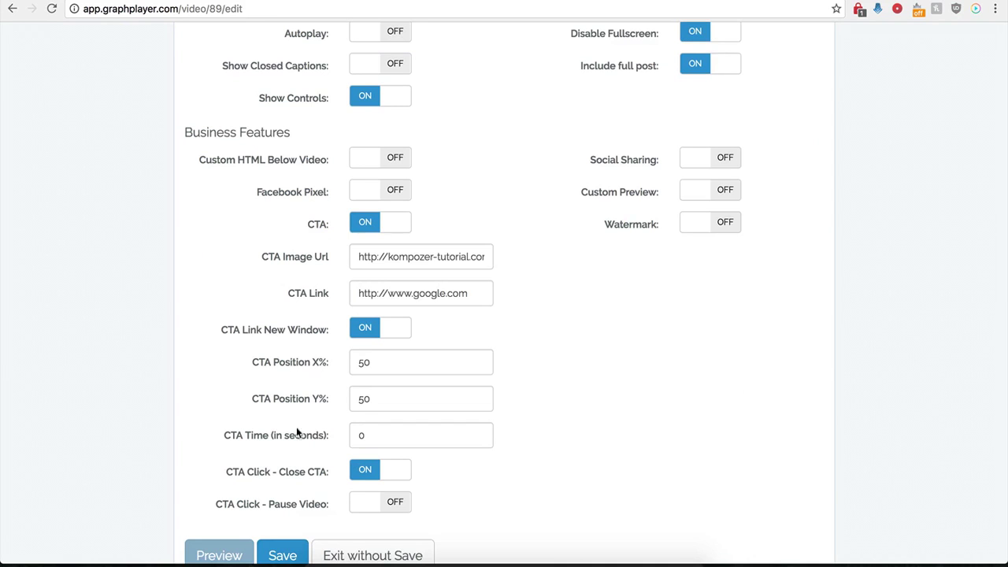
scroll(321, 406, down, 1)
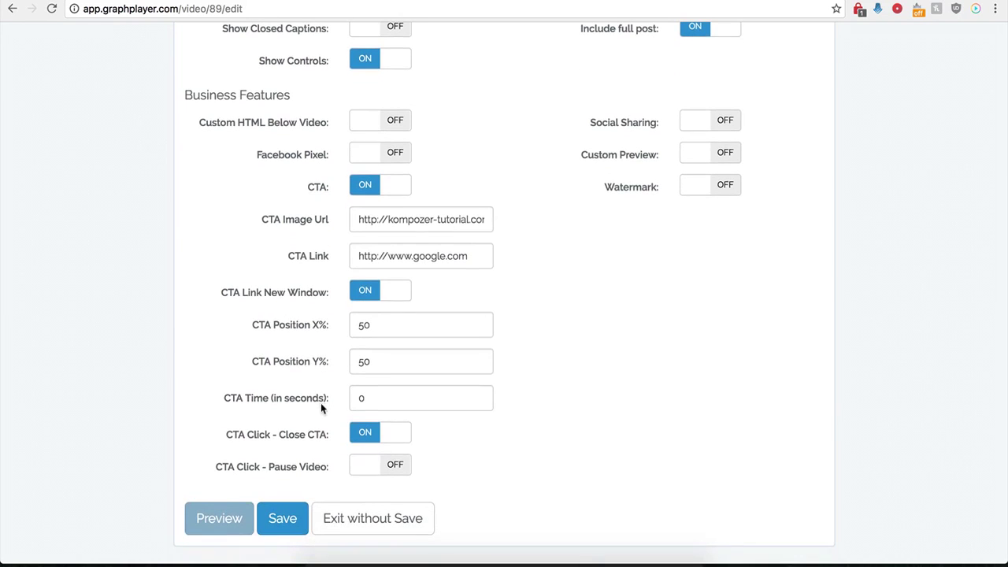
click(381, 333)
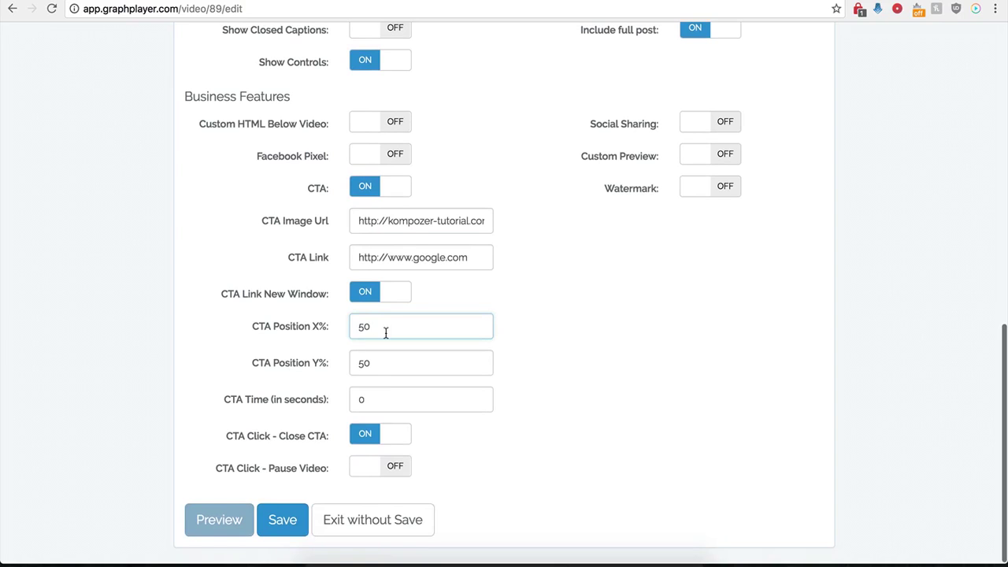
key(BackSpace)
key(BackSpace)
text(0)
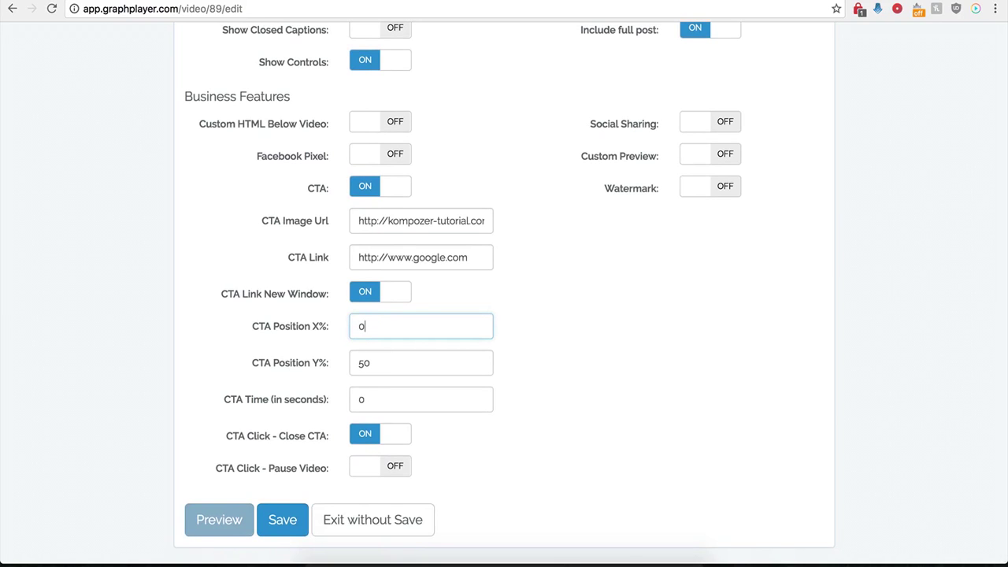
click(281, 524)
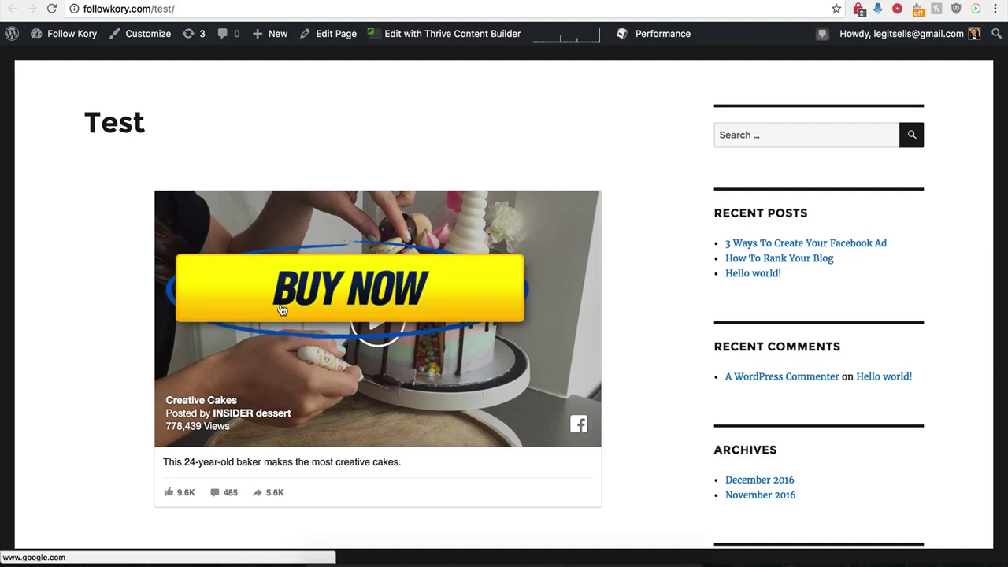
click(358, 292)
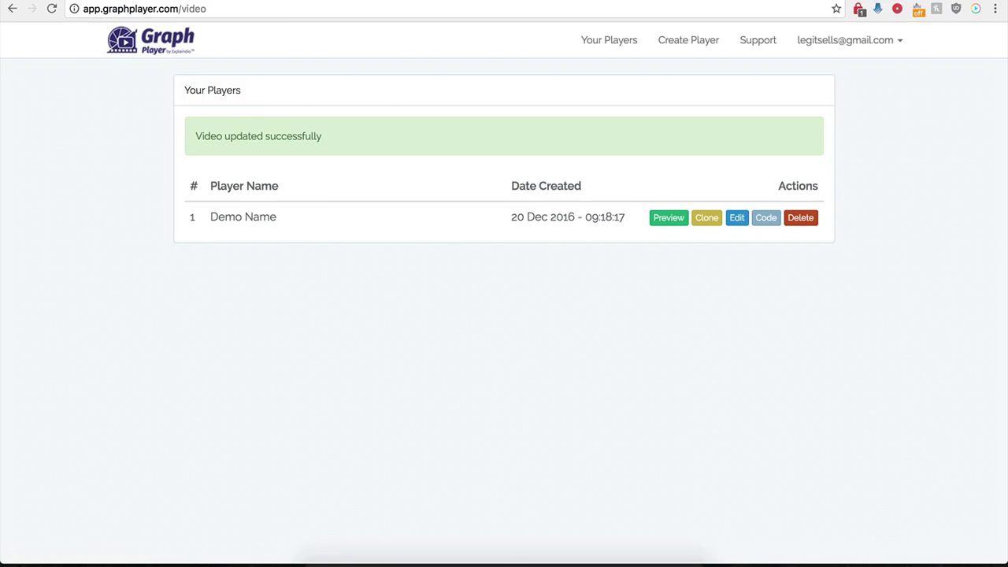
Reopen the Demo Name player's settings and turn off the CTA
click(736, 218)
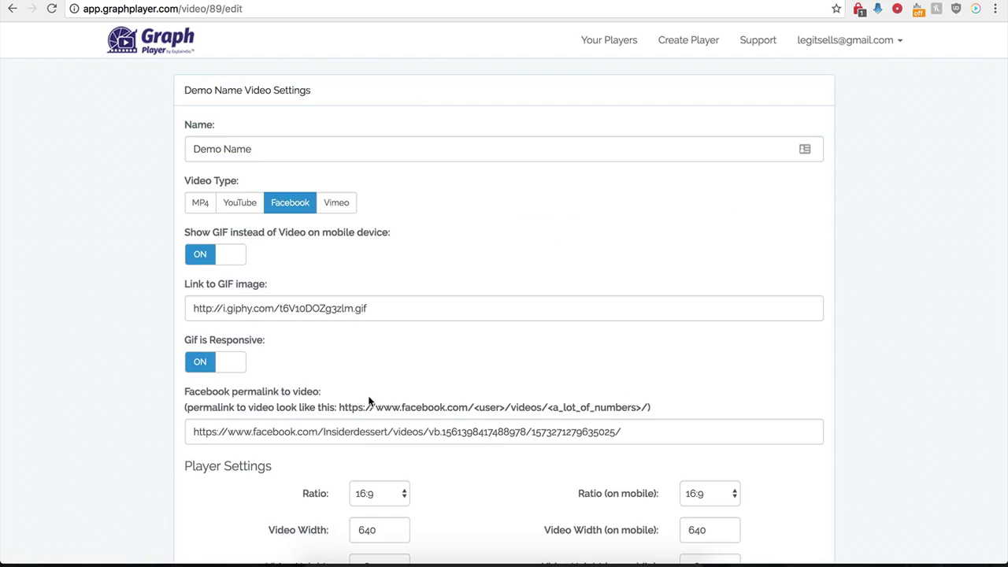
scroll(371, 367, down, 9)
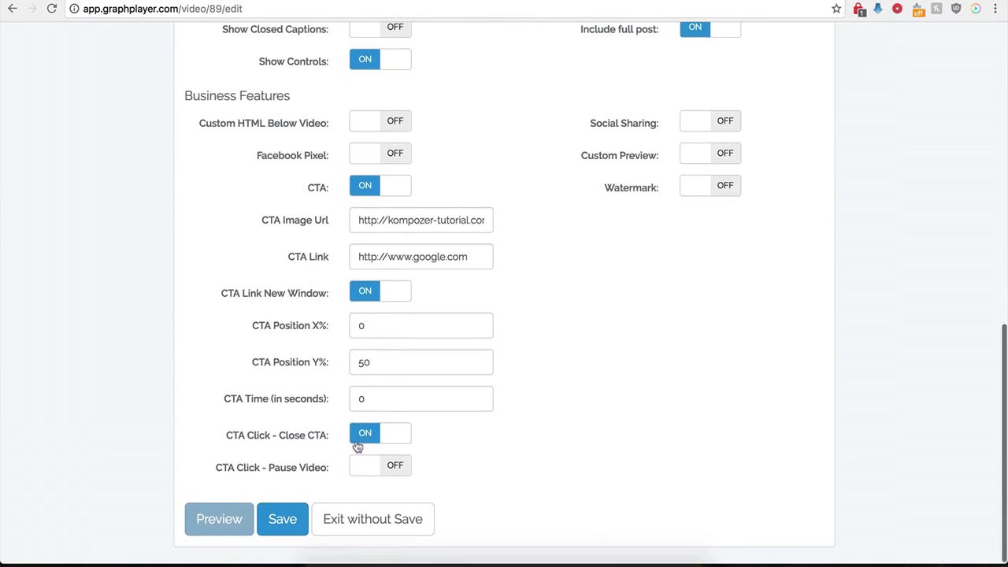
click(364, 186)
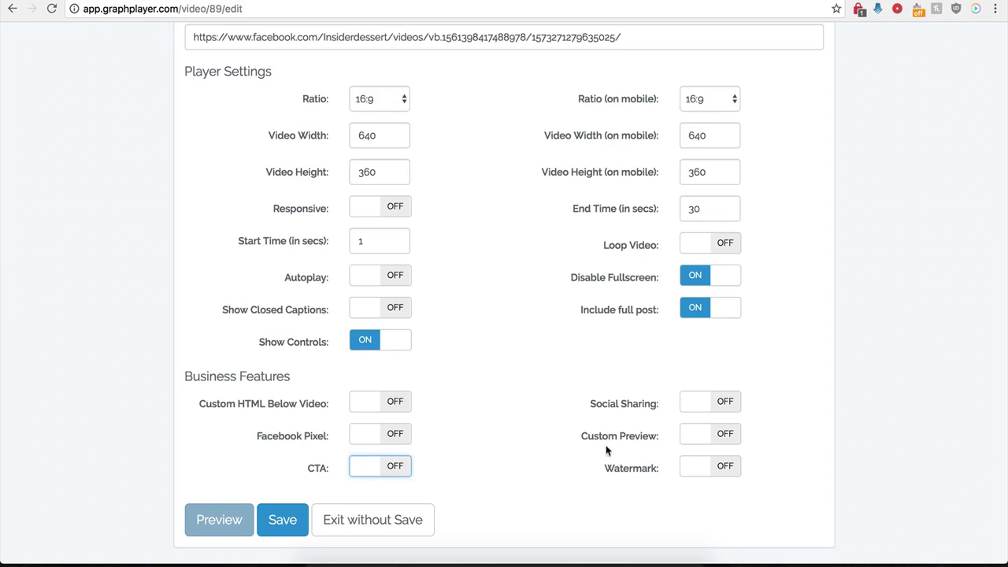
click(708, 402)
scroll(559, 440, down, 1)
scroll(558, 440, down, 3)
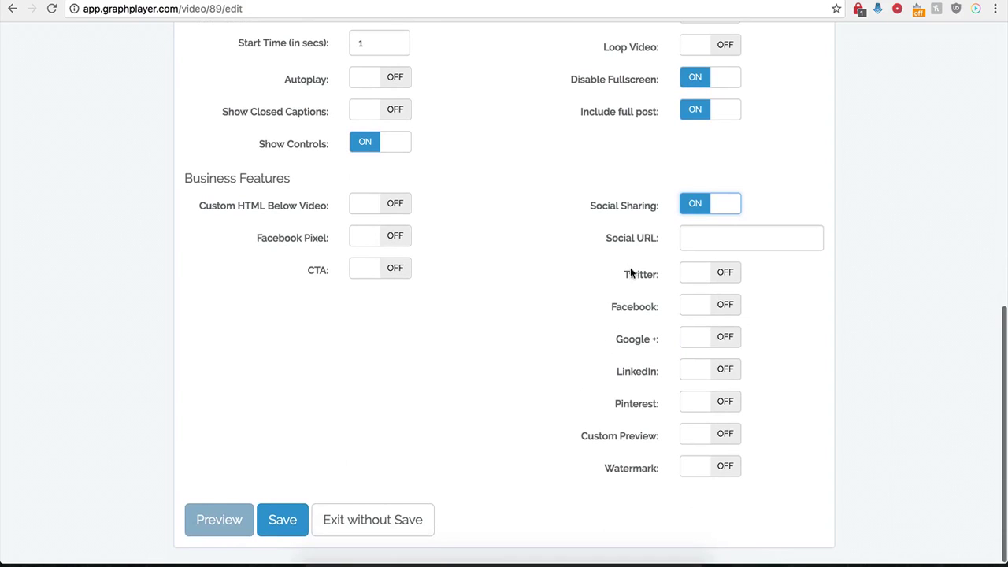
click(694, 237)
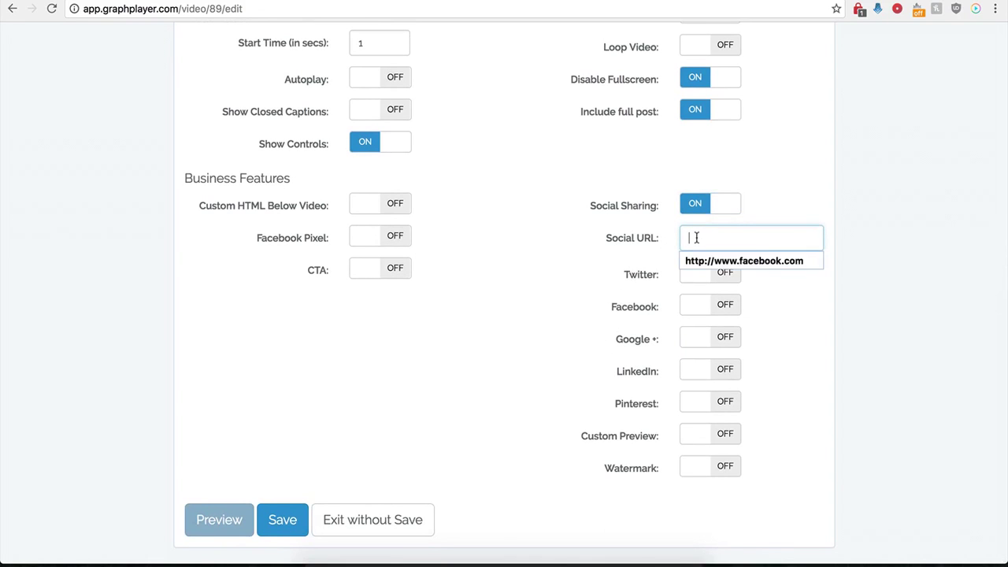
click(693, 259)
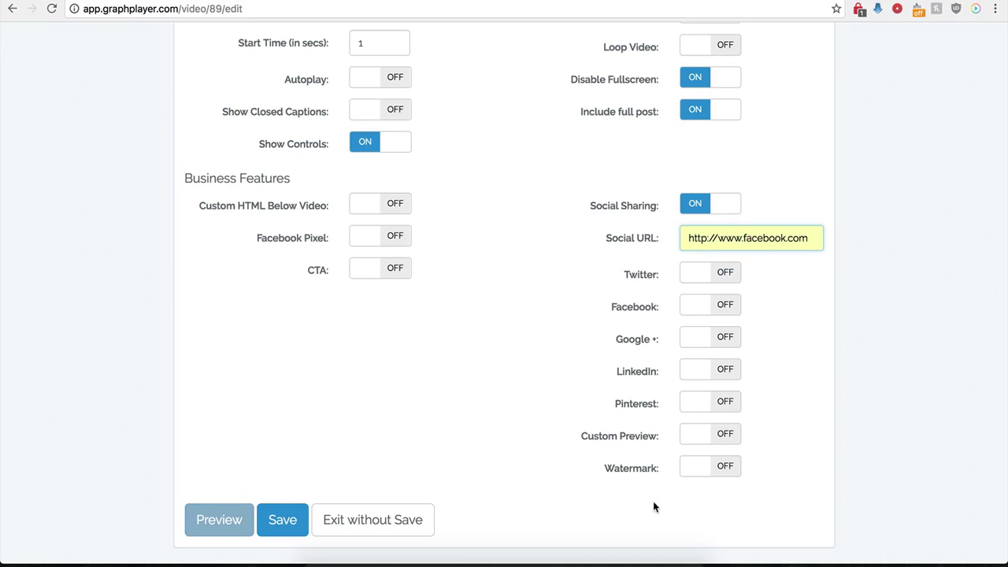
Enable Twitter sharing with the handle "testing" and the text "twitter"
click(721, 272)
click(705, 332)
click(704, 346)
click(706, 362)
scroll(634, 330, down, 1)
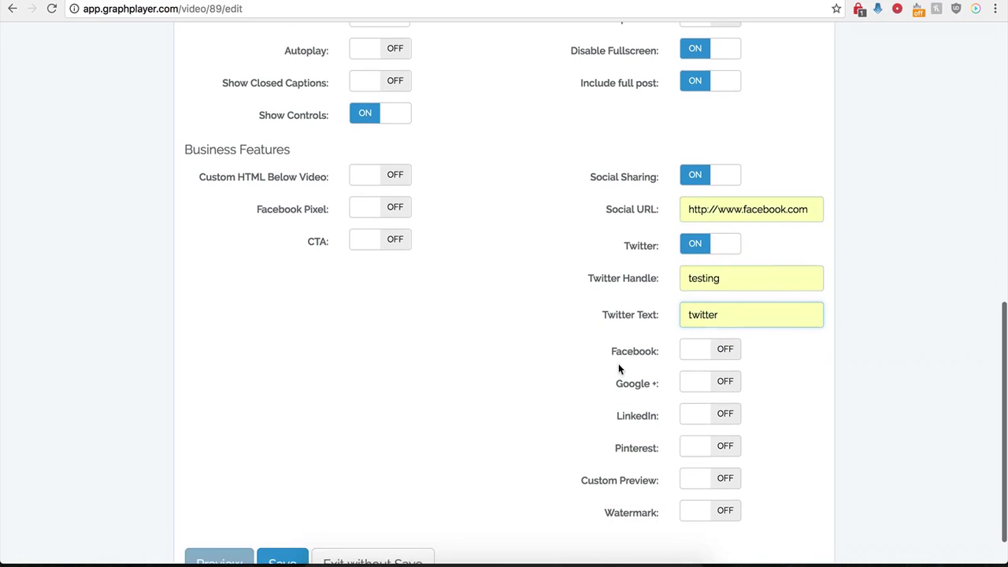
Enable Facebook, Google+ and LinkedIn sharing for the player
click(726, 359)
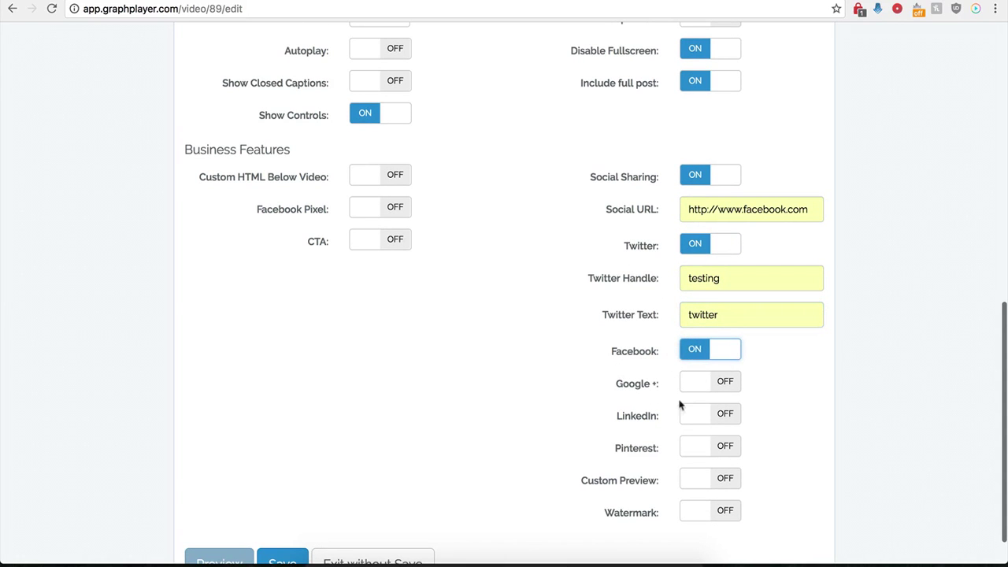
click(713, 382)
click(721, 416)
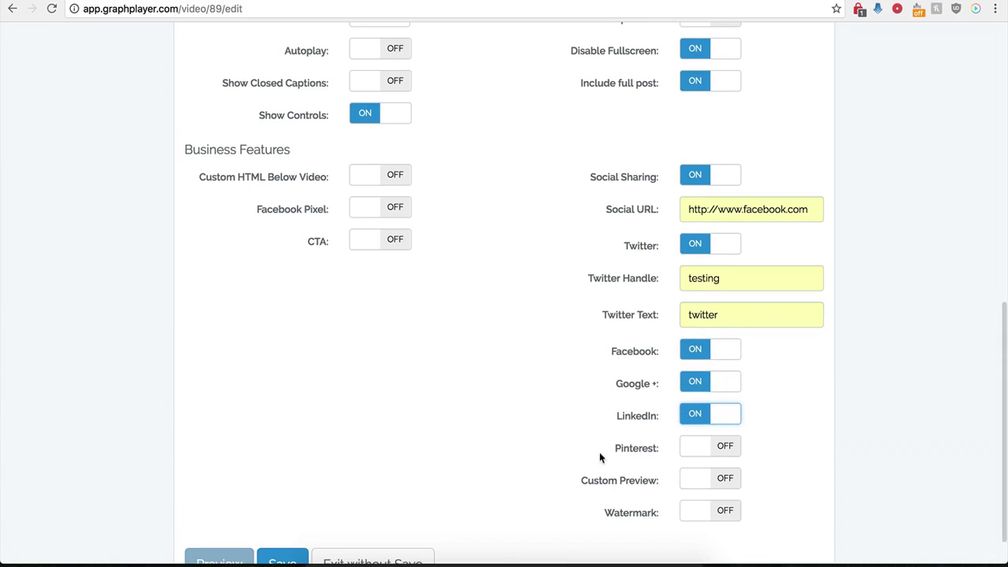
scroll(679, 404, down, 2)
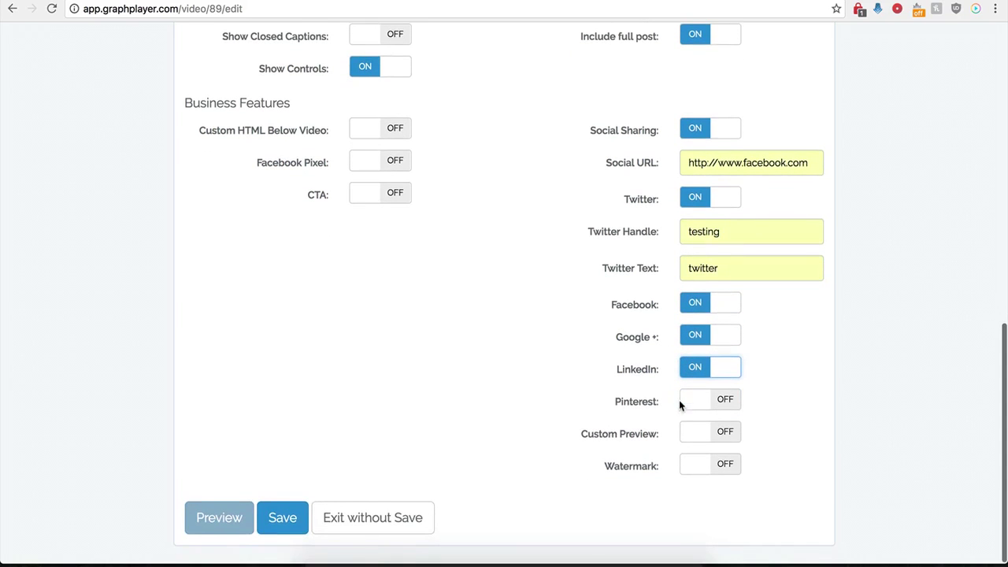
Save the player settings and reload the WordPress Test page to check the social sharing buttons
click(285, 524)
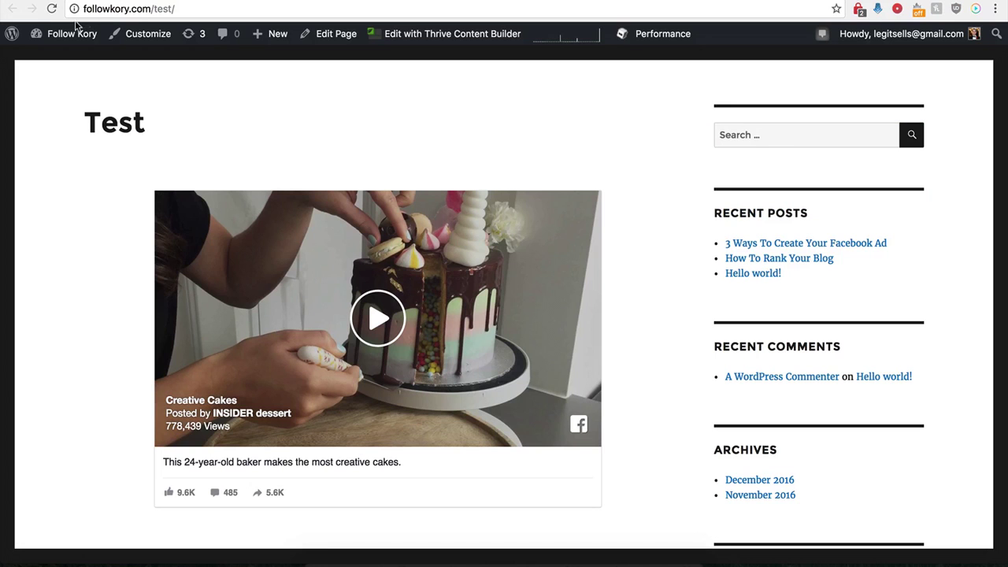
click(51, 9)
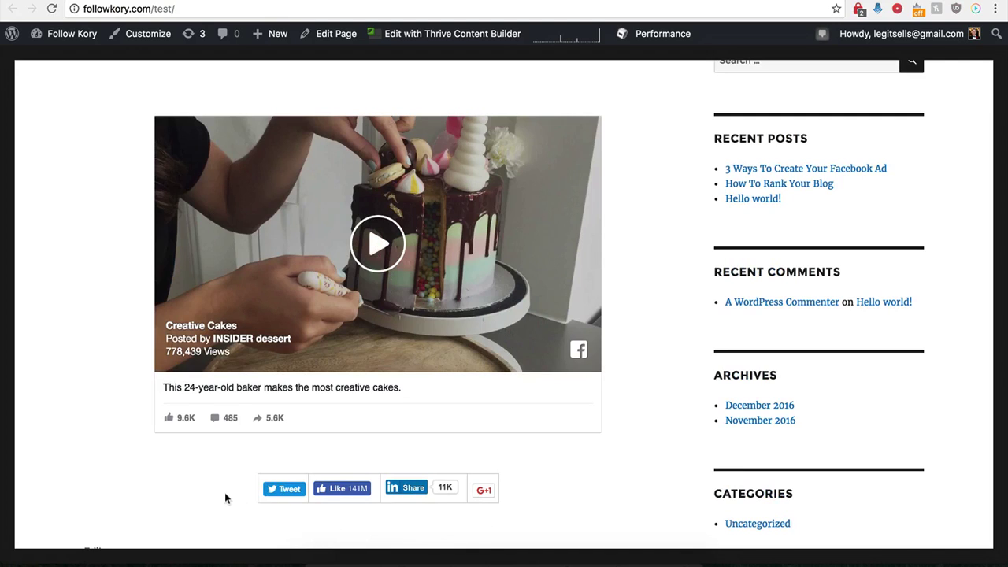
Return to GraphPlayer, reopen the Demo Name player's settings and turn off social sharing
key(ctrl+shift+Tab)
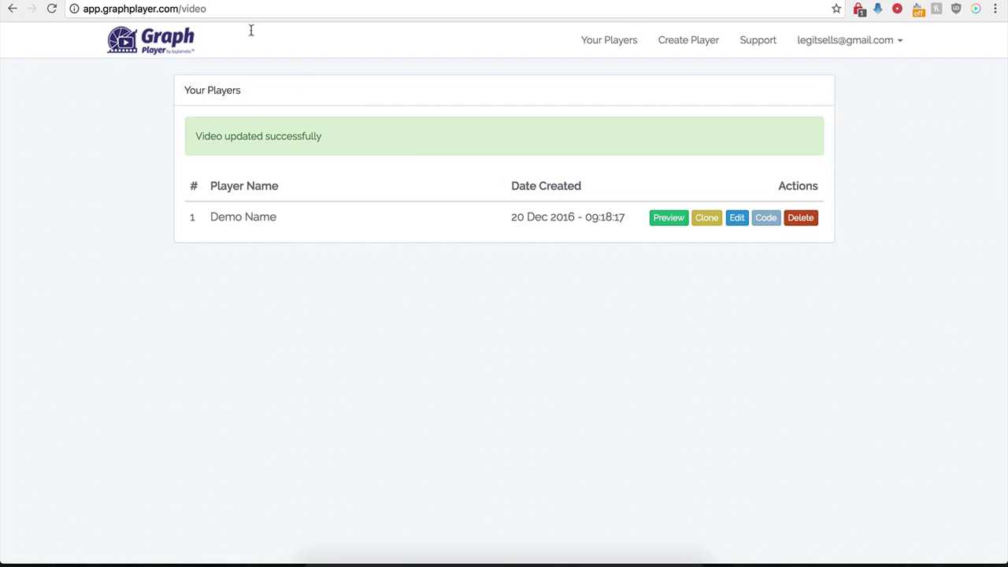
click(742, 224)
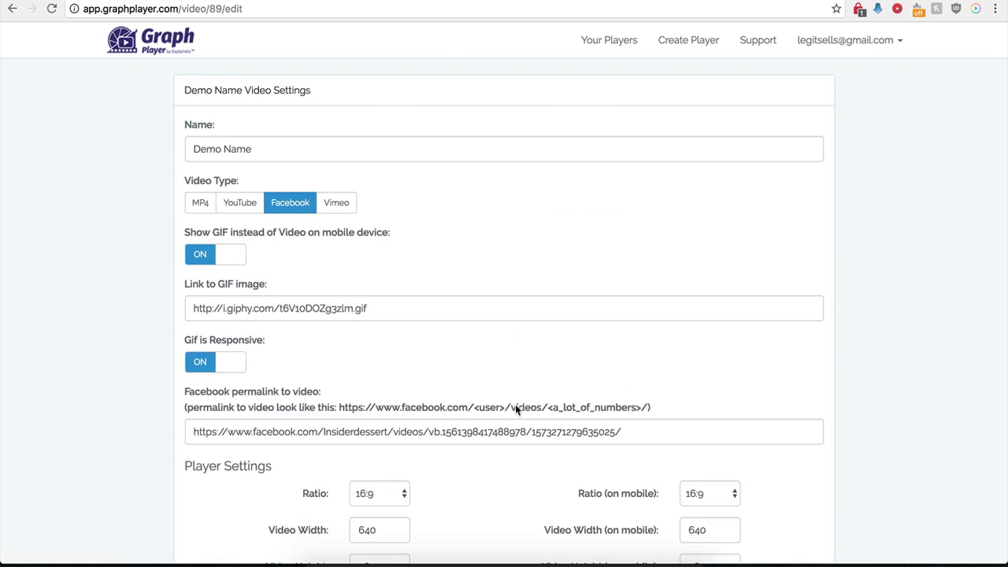
scroll(566, 450, down, 10)
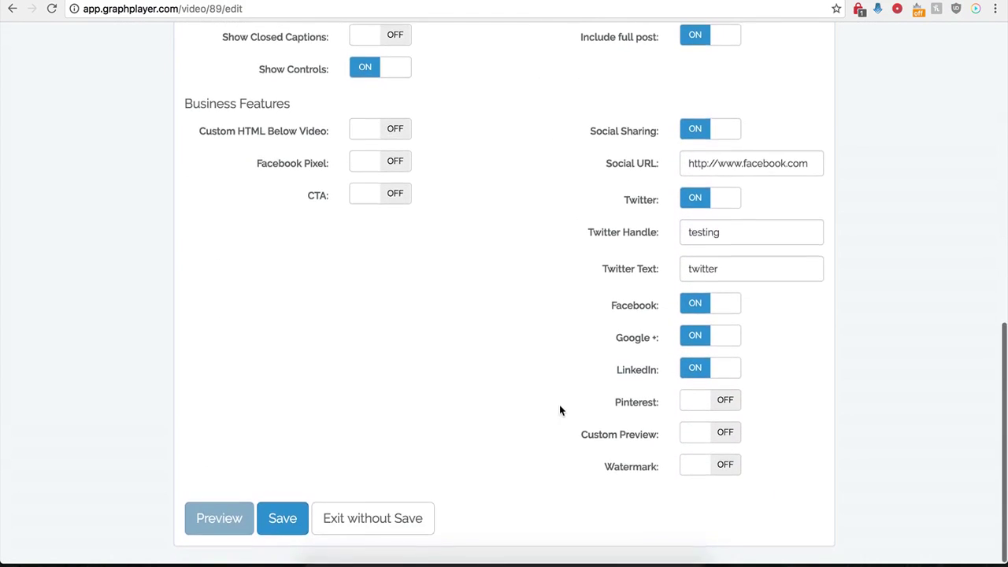
click(692, 135)
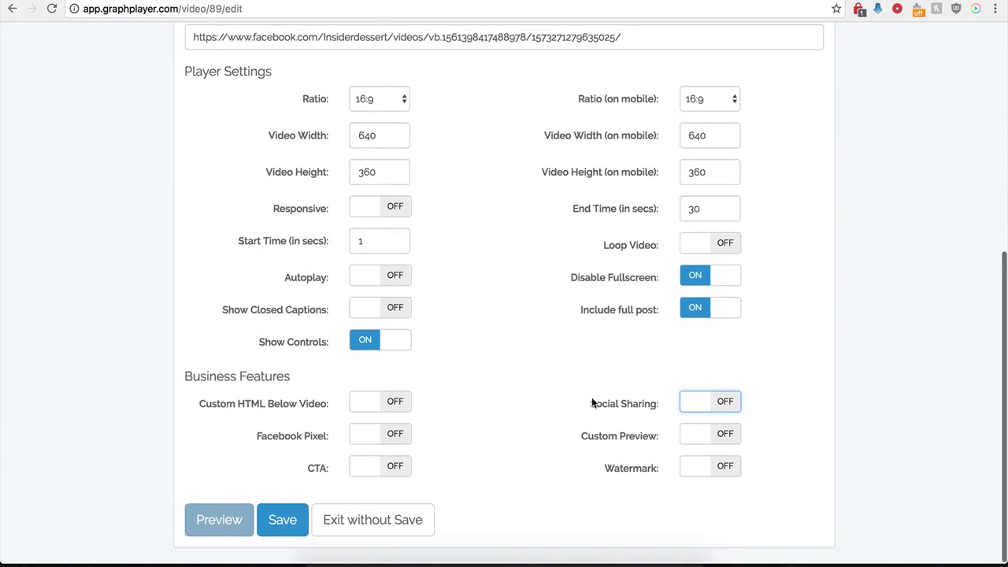
Enable the custom preview and paste the copied hdwpro.com image address as the preview image URL
click(722, 436)
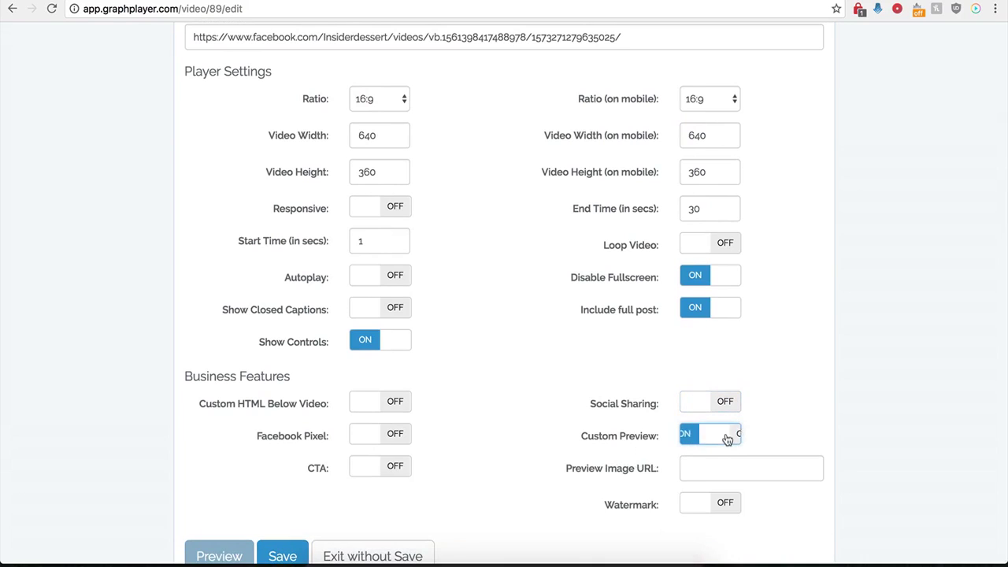
click(698, 470)
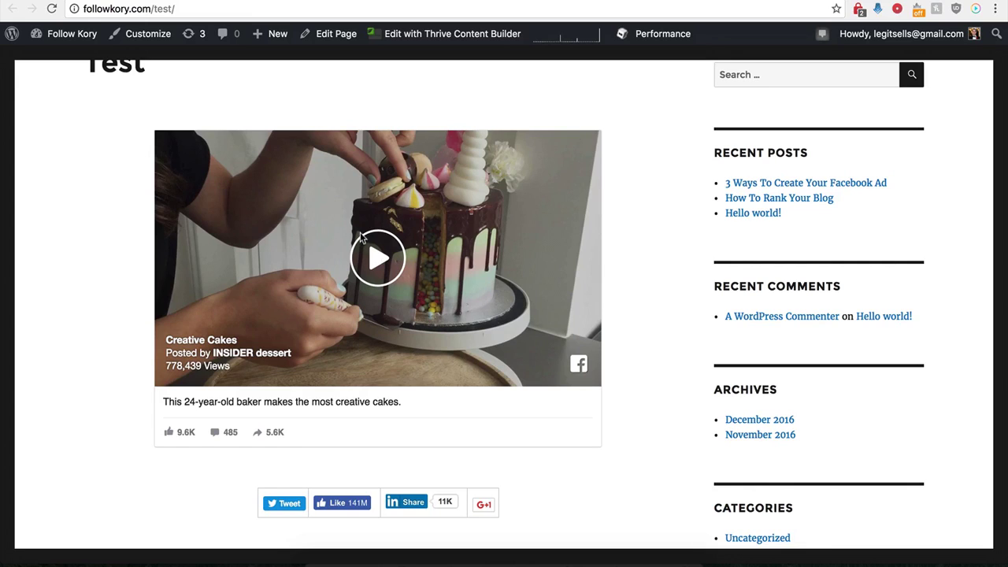
scroll(298, 220, up, 1)
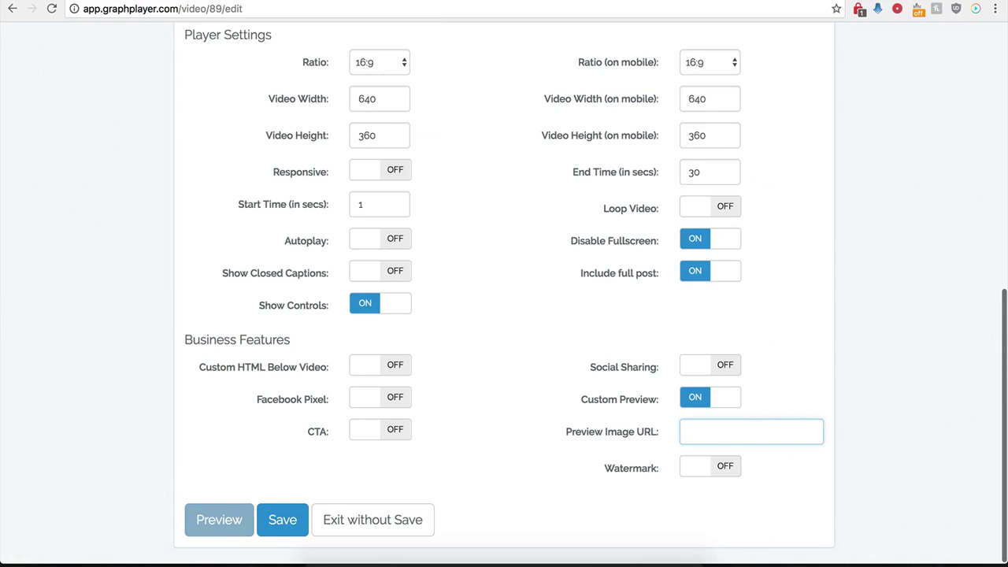
click(702, 431)
key(ctrl+v)
click(596, 428)
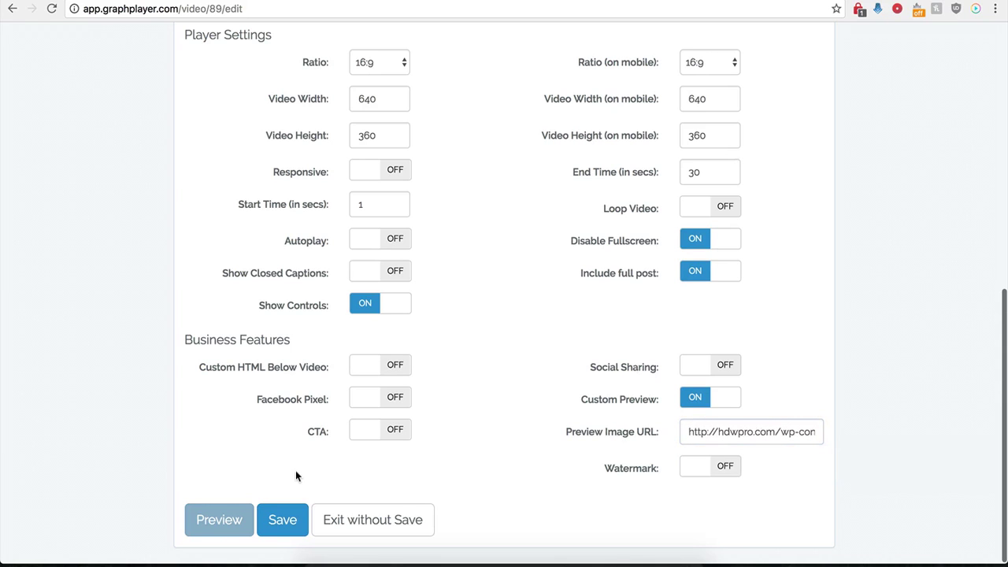
Save the custom preview settings and reload the WordPress Test page to check the preview image
click(282, 520)
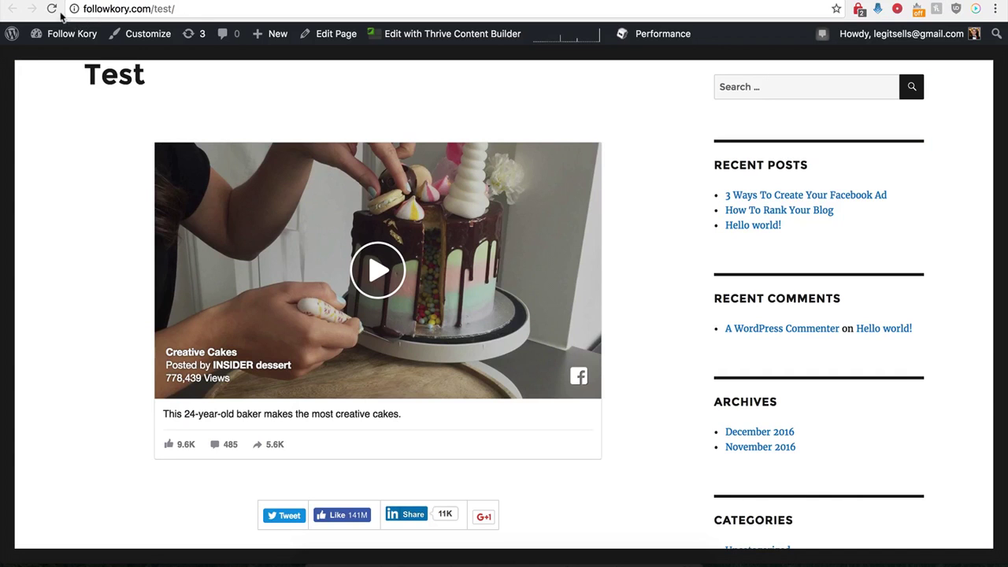
click(52, 9)
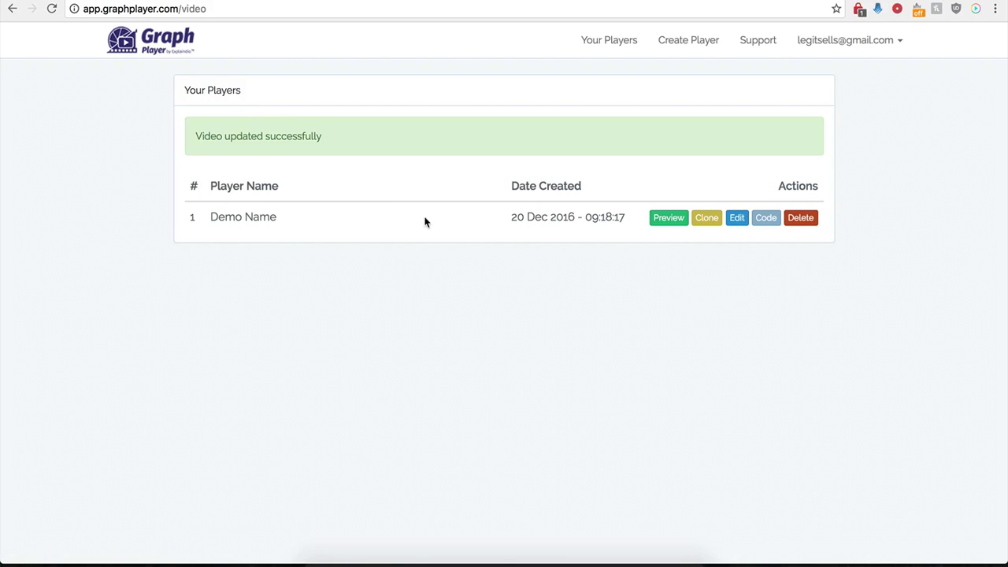
Reopen the Demo Name player's settings and turn off the custom preview
click(737, 219)
scroll(601, 391, down, 6)
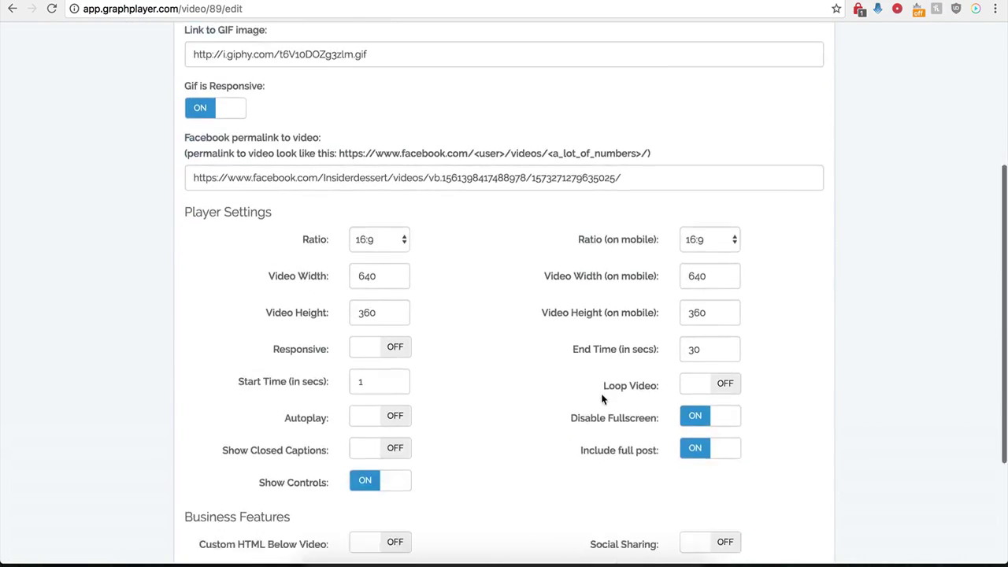
click(685, 403)
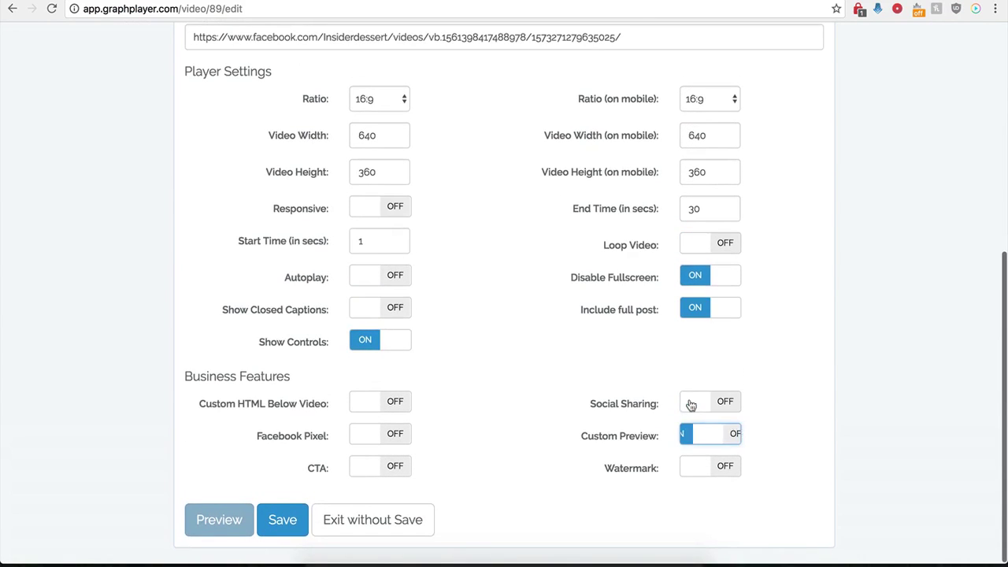
Turn on the watermark and examine its image URL, link, click action, position, opacity and scale options
click(728, 466)
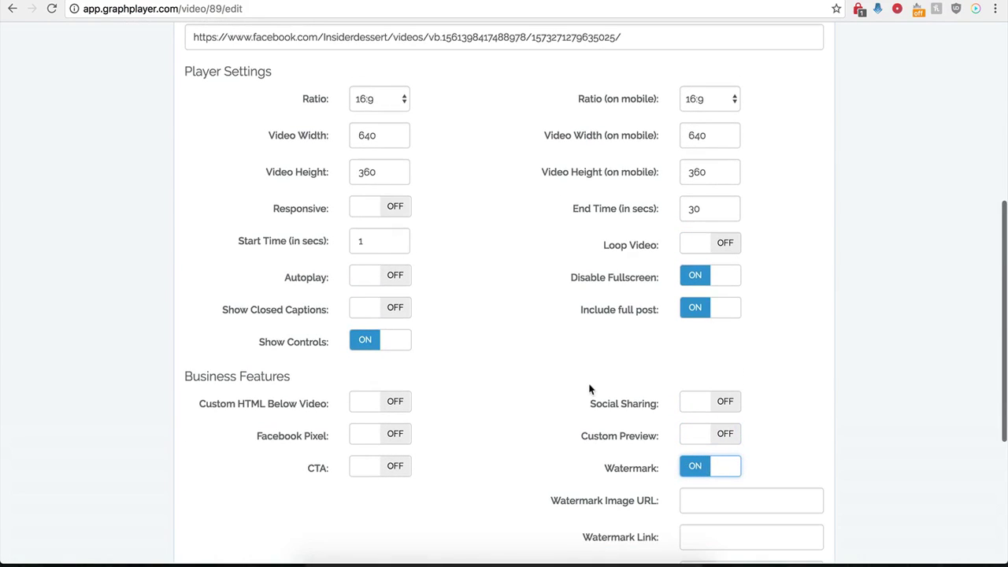
scroll(598, 496, down, 1)
scroll(635, 488, down, 3)
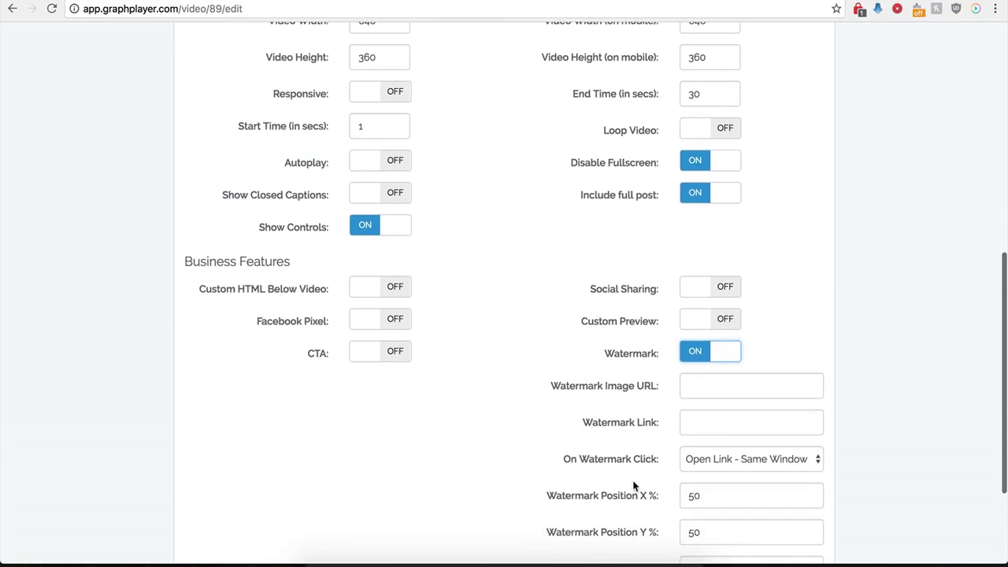
click(699, 388)
scroll(610, 406, down, 3)
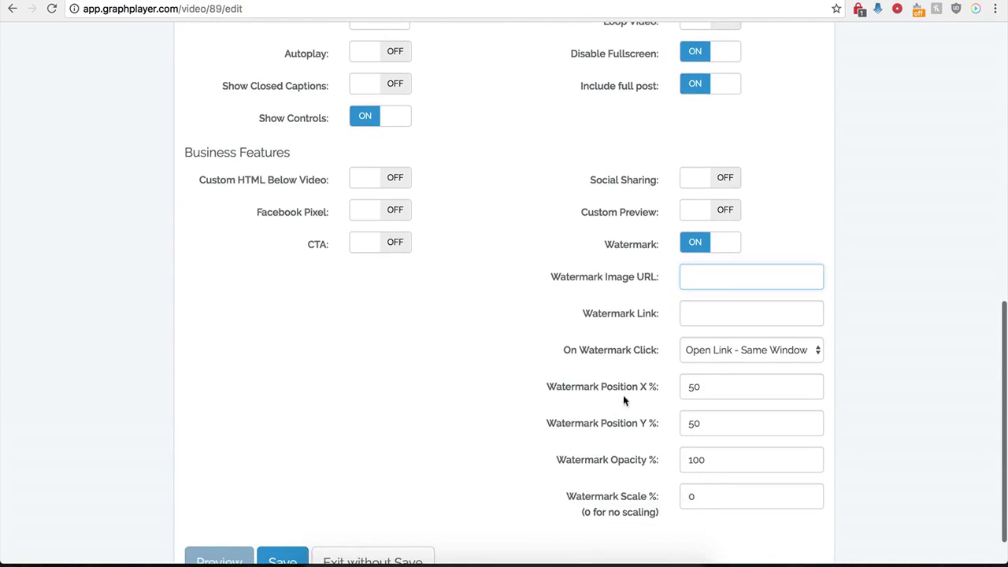
click(693, 312)
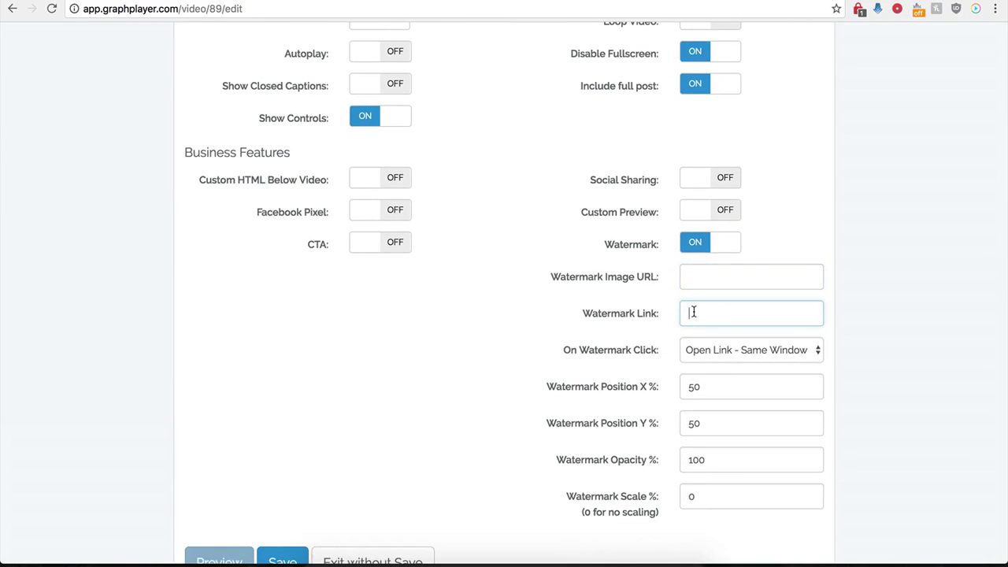
click(765, 349)
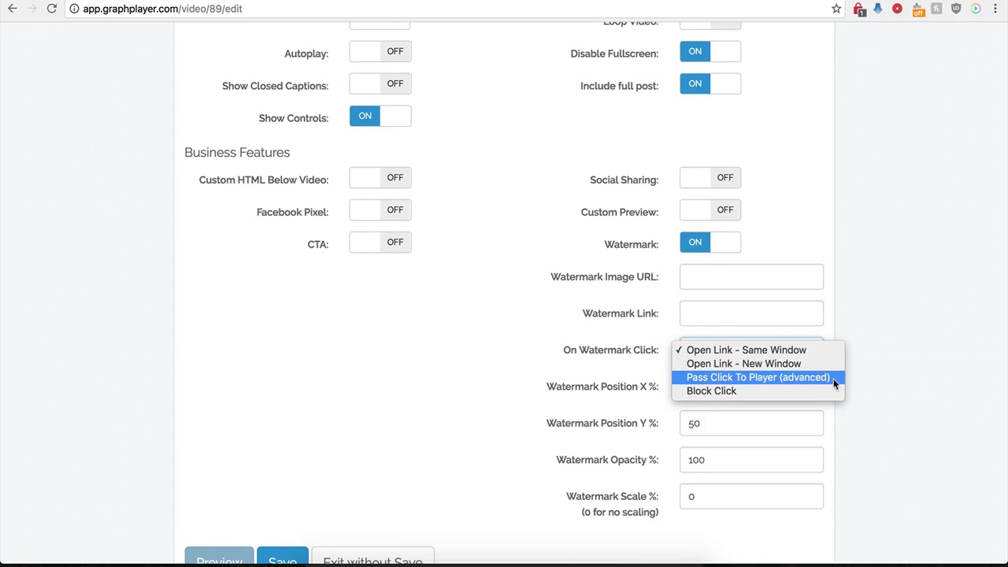
click(546, 335)
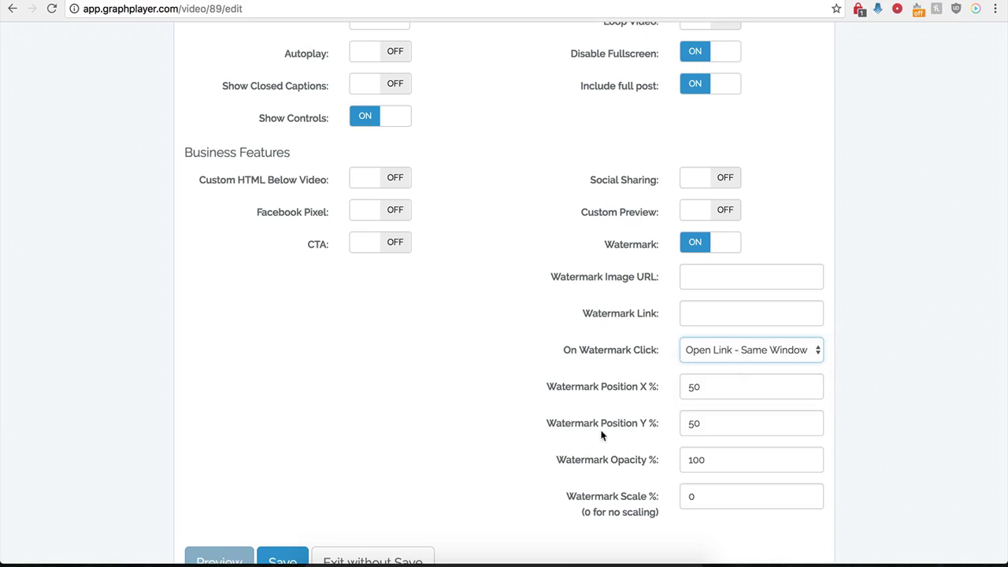
Turn on the CTA briefly to compare its options with the watermark's, and switch both features off
click(388, 246)
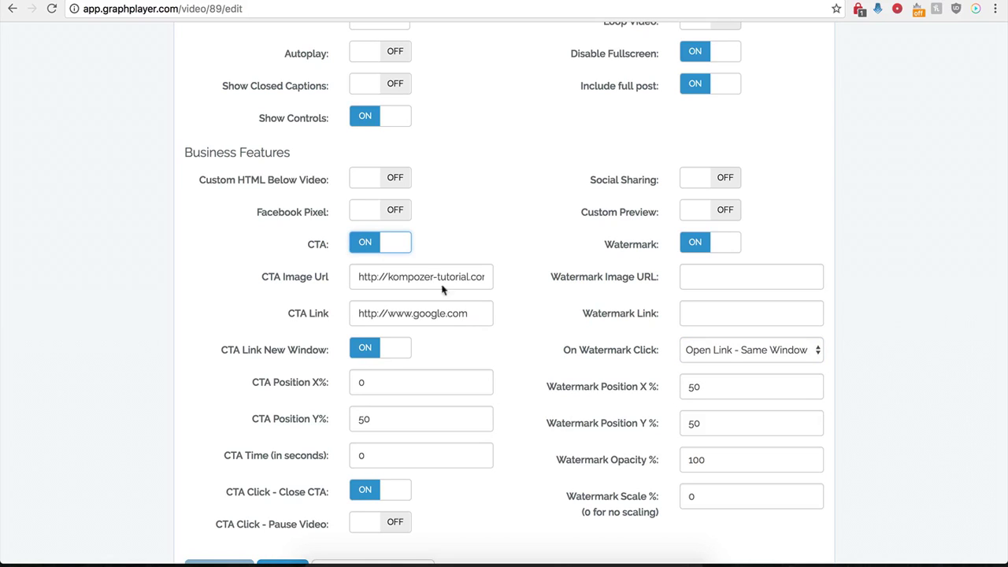
click(382, 253)
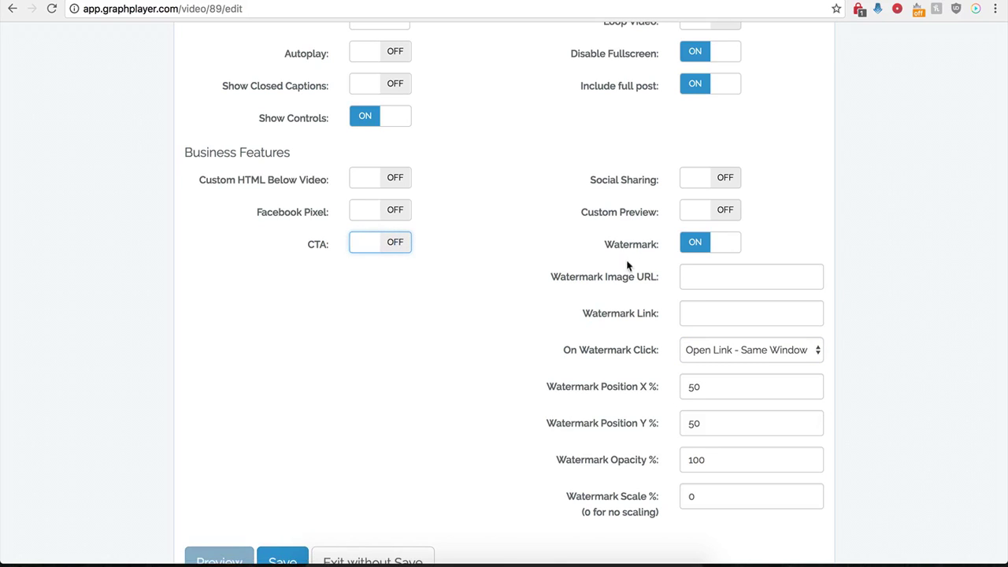
click(696, 246)
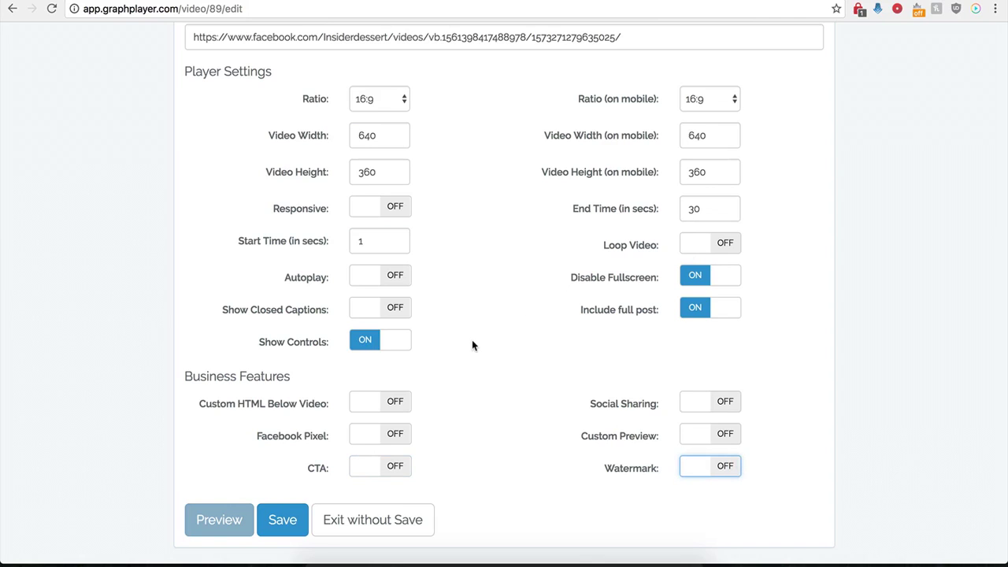